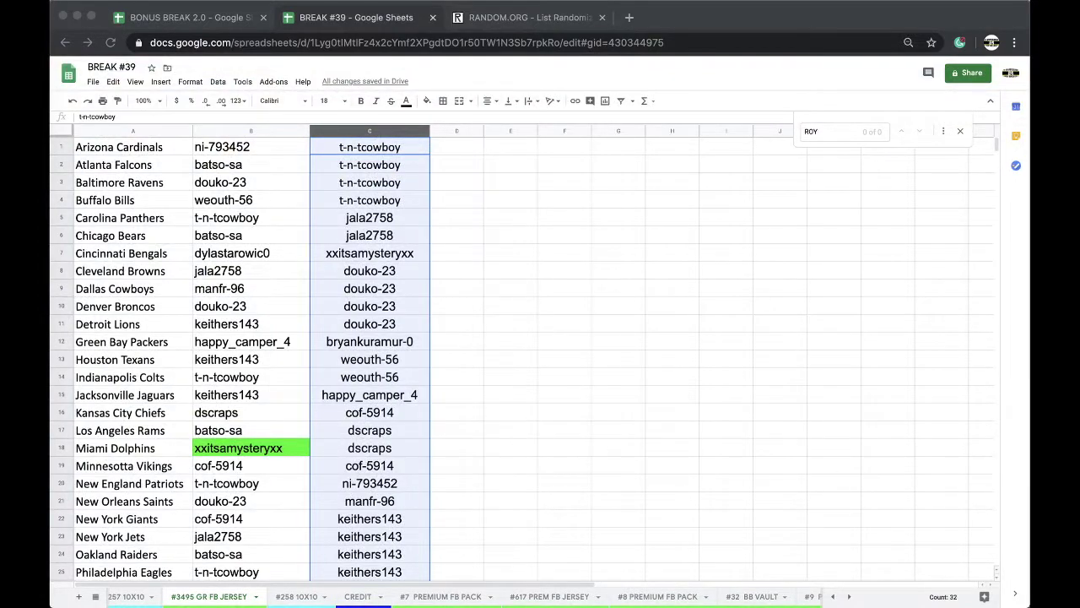
- Select column E's numbers on the #7 PREMIUM FB PACK sheet for copying
click(447, 596)
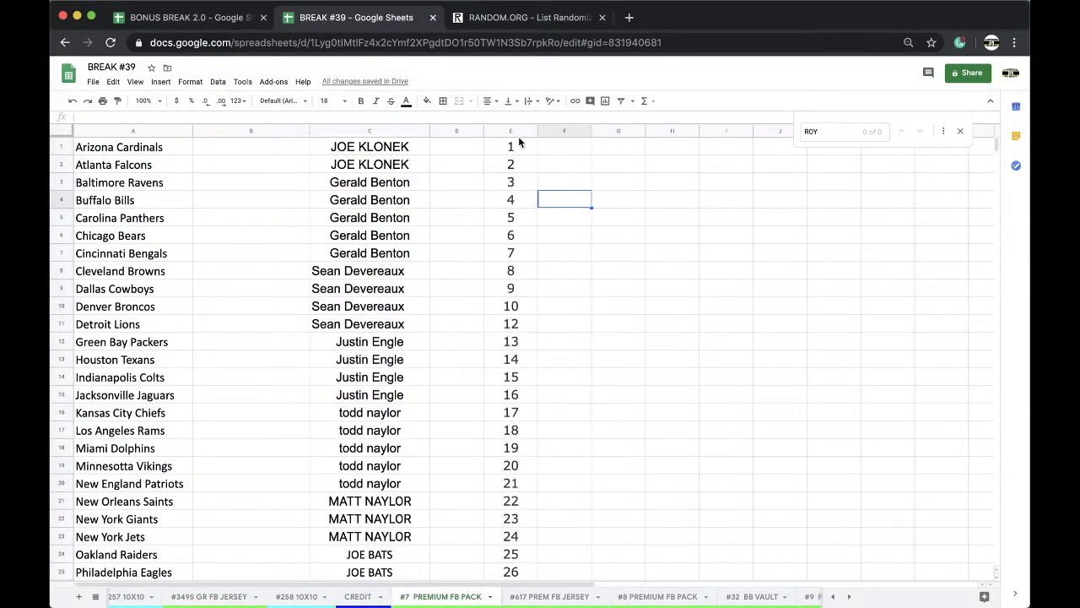
click(508, 131)
- Reload the RANDOM.ORG List Randomizer and reshuffle the 79 numbers until they begin 43, 65, 4
click(491, 18)
click(470, 41)
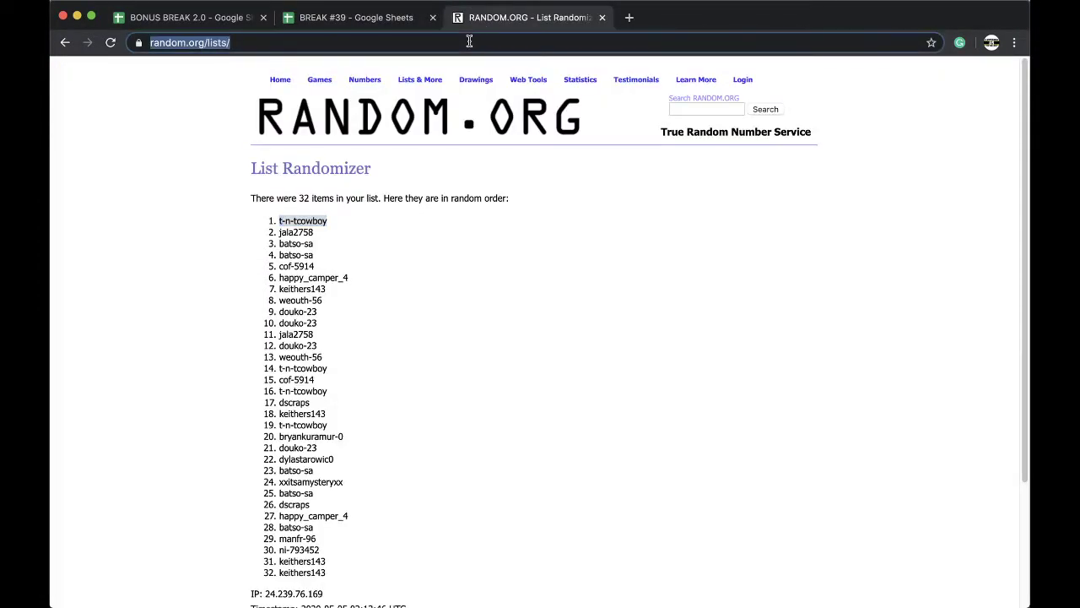
key(Return)
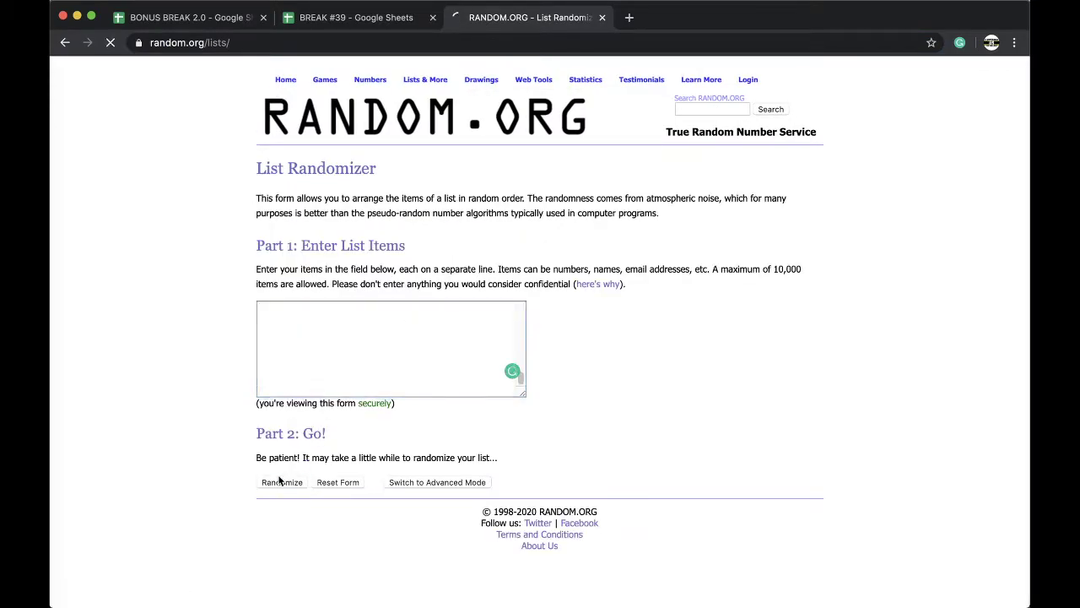
scroll(248, 415, down, 15)
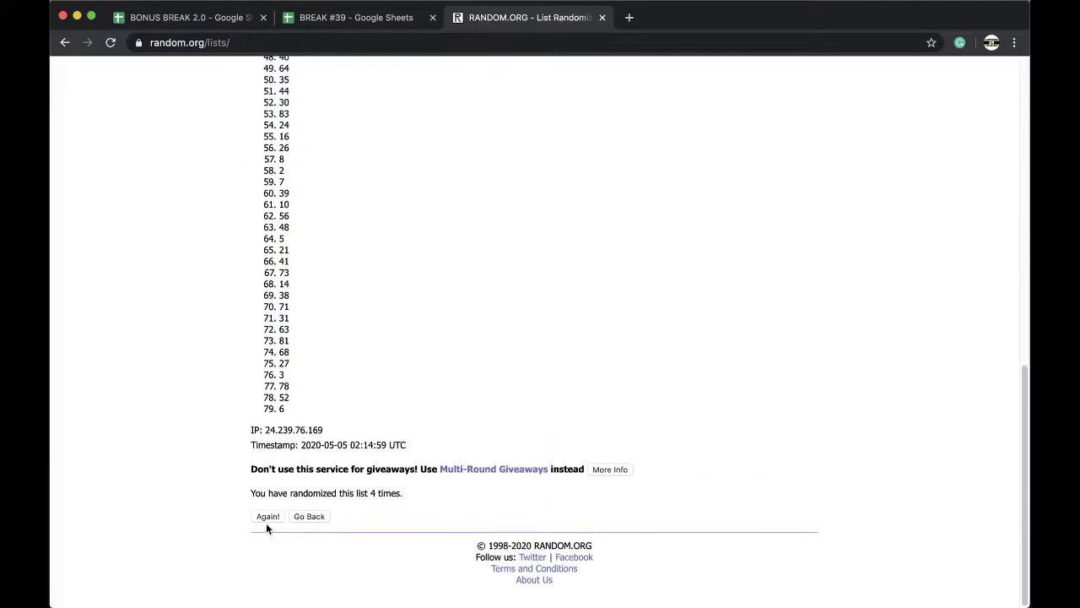
click(267, 521)
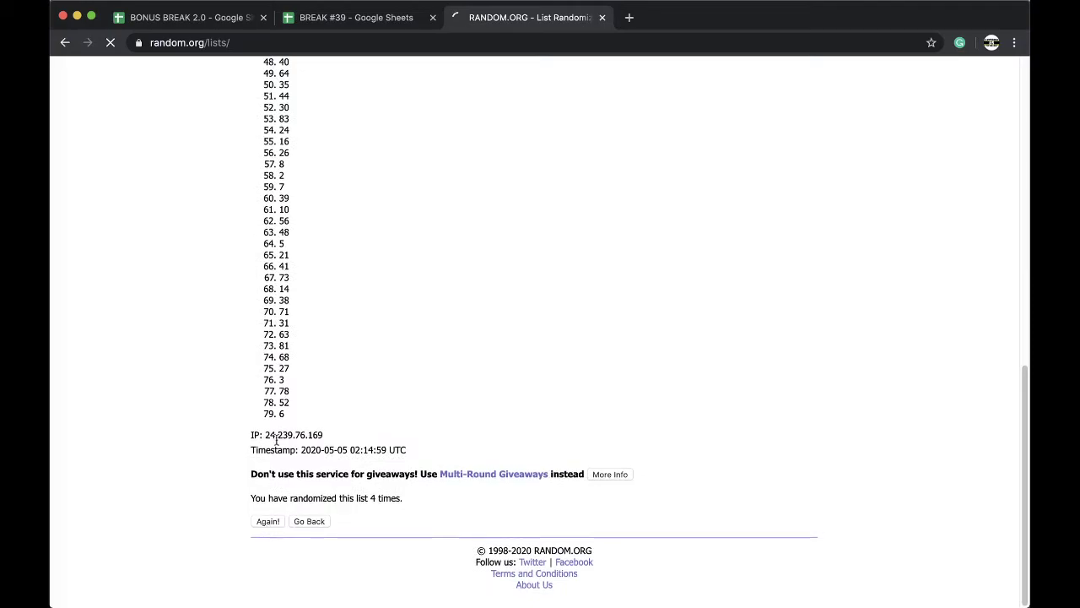
- Fill the cell holding winning number 43 (E40) yellow on #7 PREMIUM FB PACK
click(390, 18)
scroll(498, 363, down, 10)
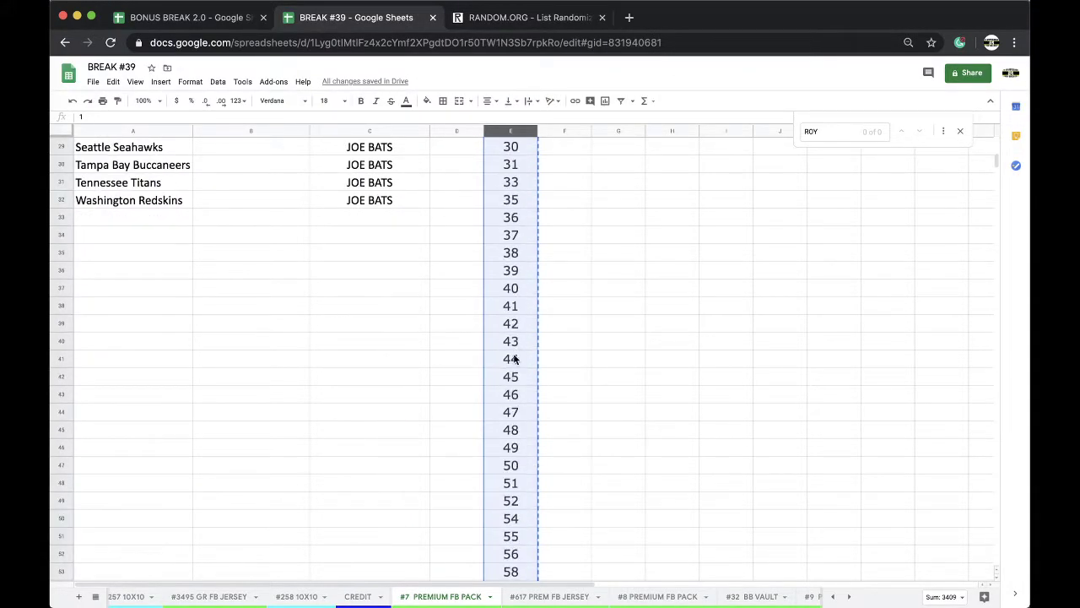
click(516, 341)
click(426, 100)
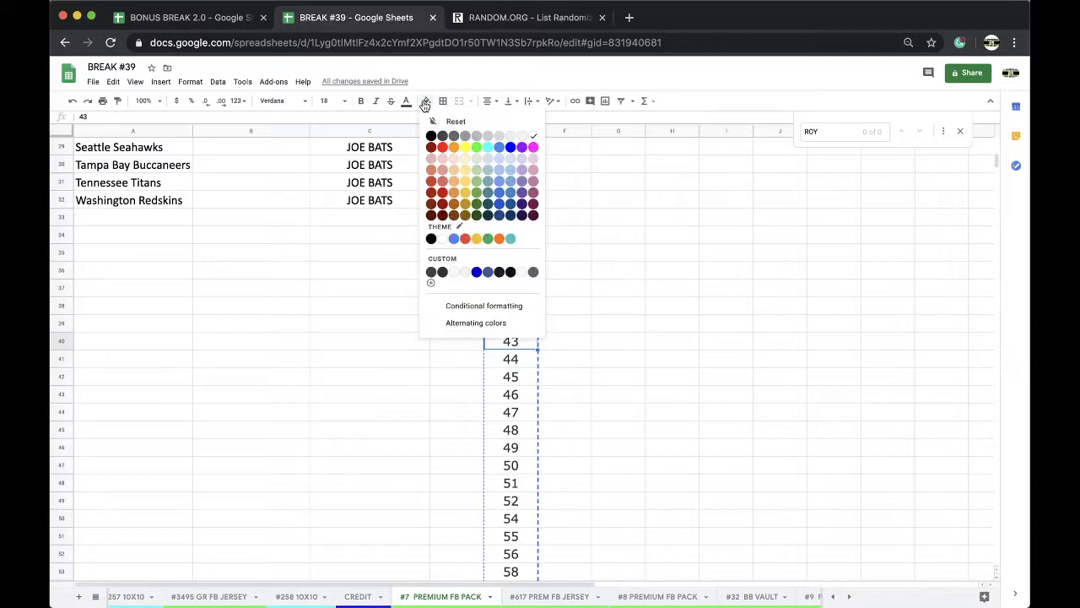
click(464, 149)
- Delete the row containing 43 from the #8 PREMIUM FB PACK sheet
click(498, 131)
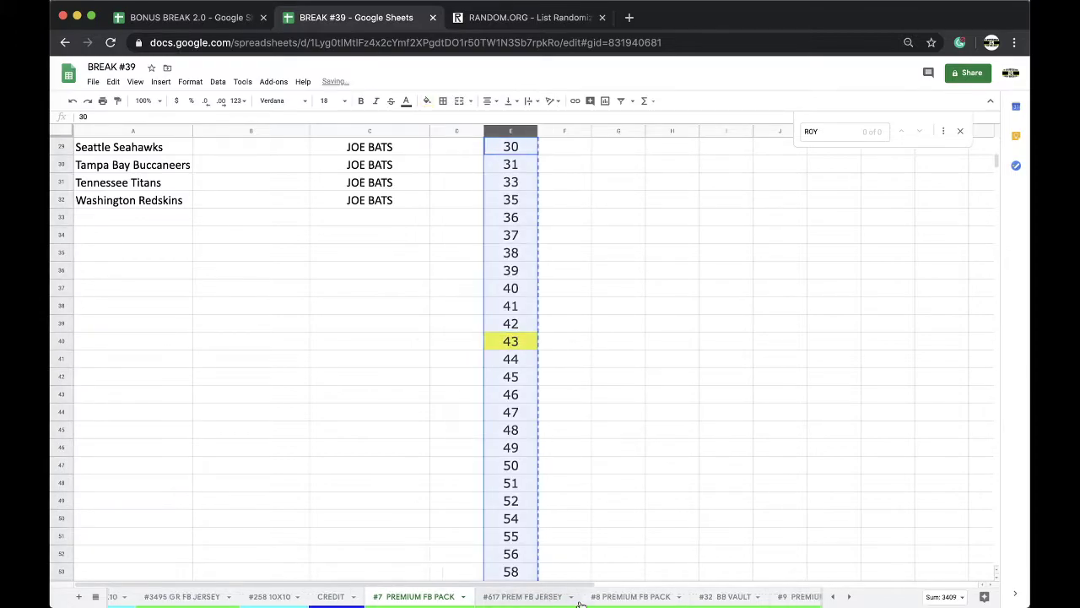
click(594, 599)
click(500, 128)
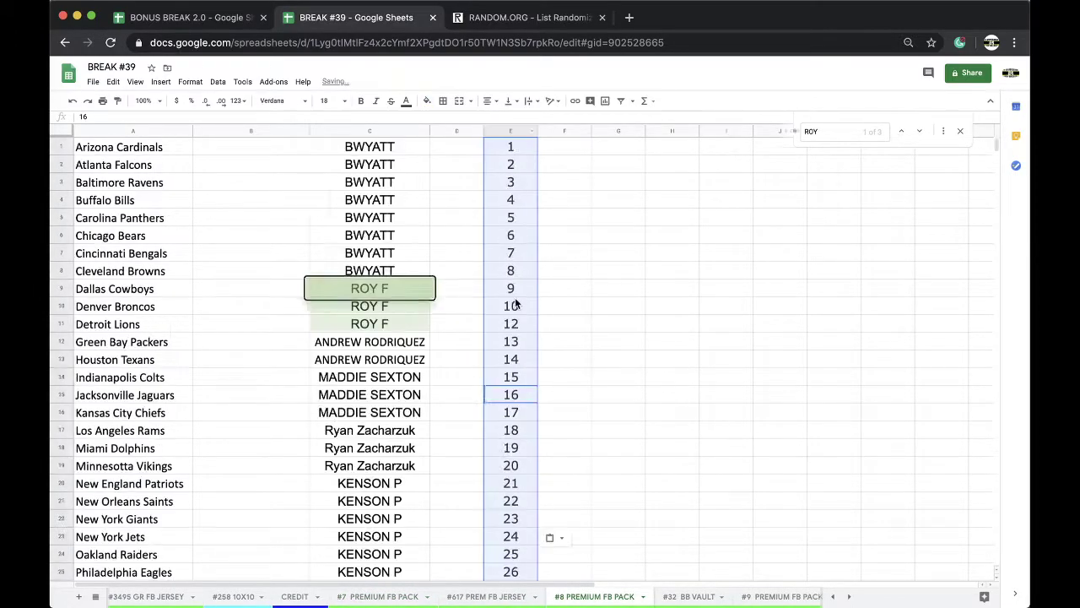
scroll(515, 305, down, 10)
click(501, 324)
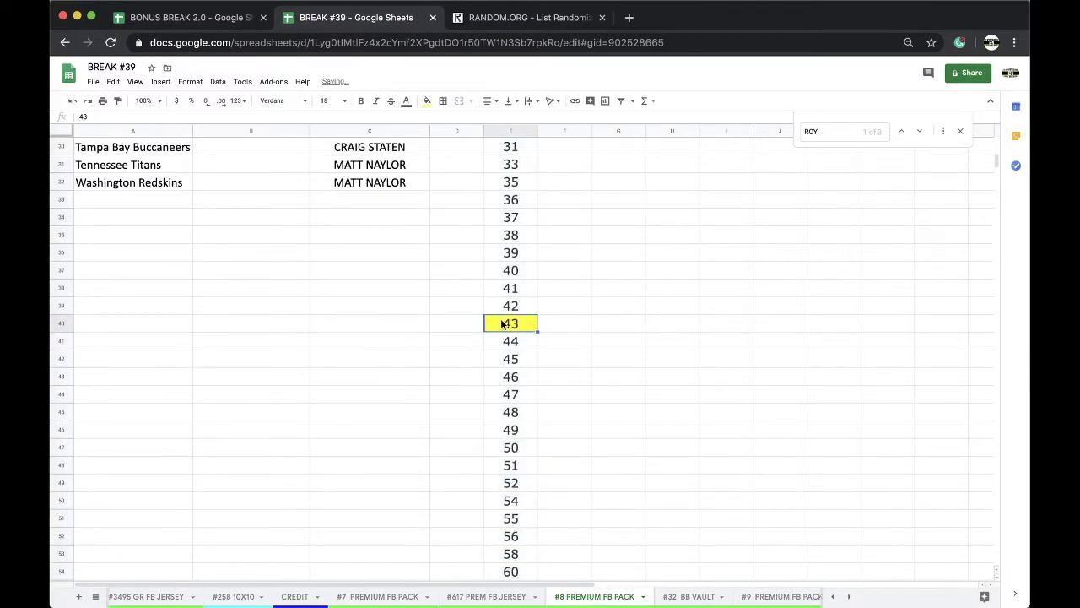
right_click(501, 324)
click(549, 391)
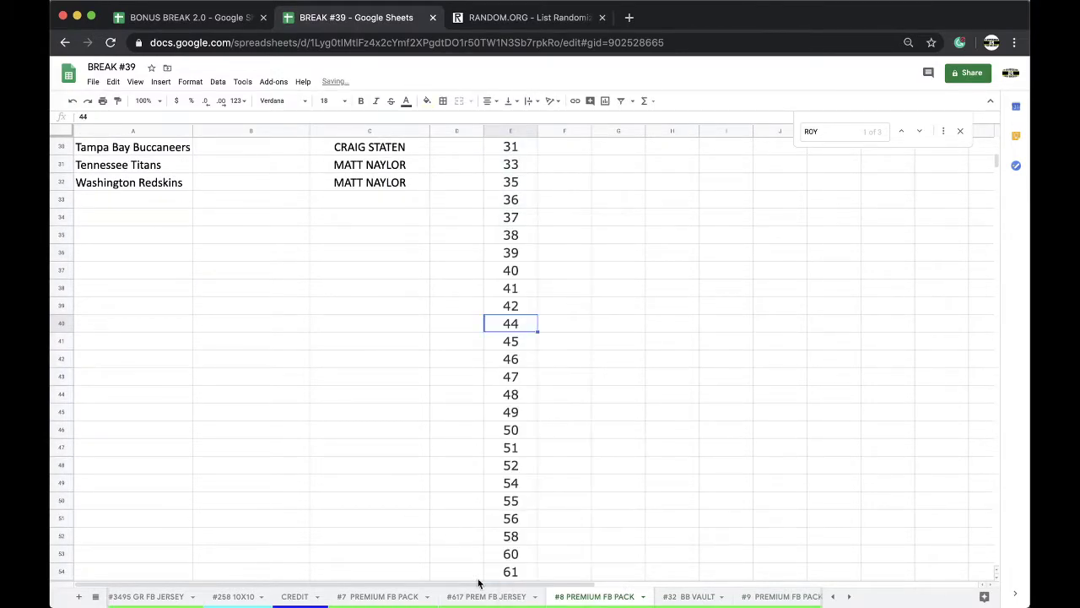
click(393, 596)
scroll(412, 514, up, 10)
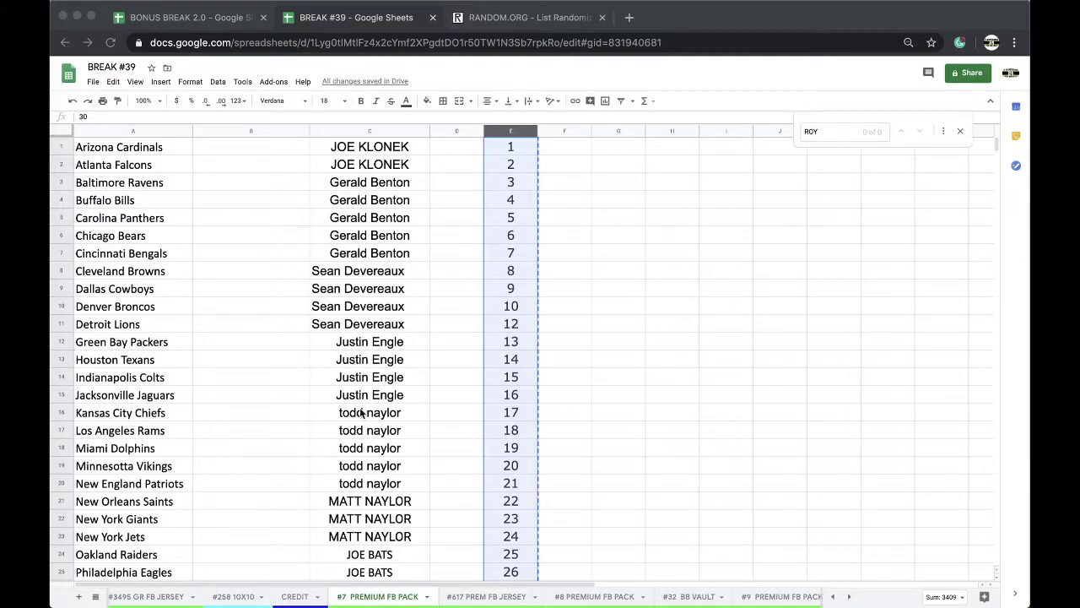
- Copy the 32 buyer names in column C of #7 PREMIUM FB PACK
click(378, 235)
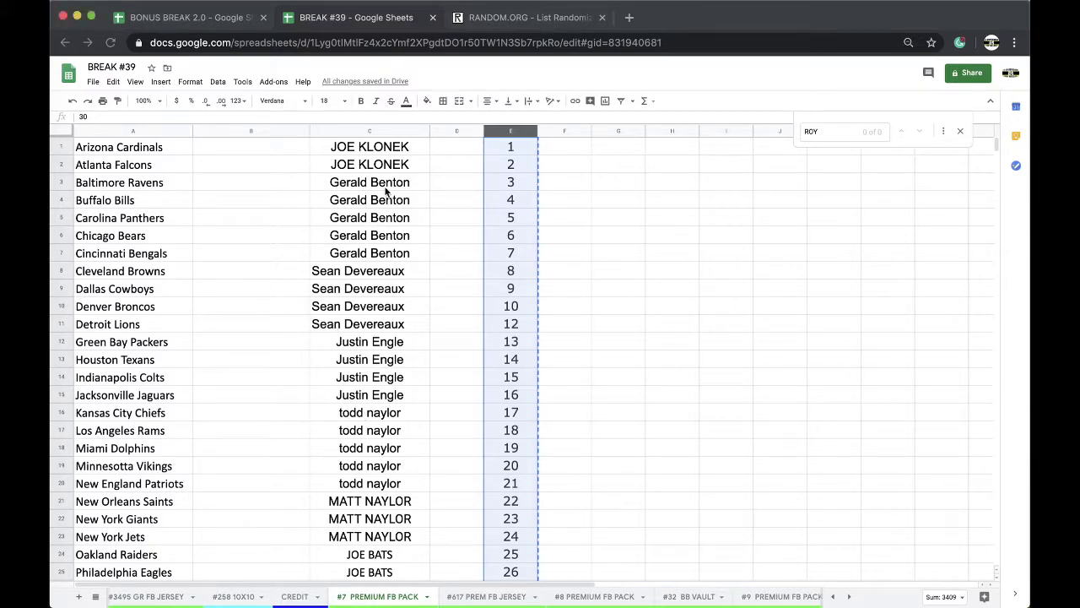
click(357, 150)
drag(359, 182, 380, 450)
scroll(374, 313, down, 2)
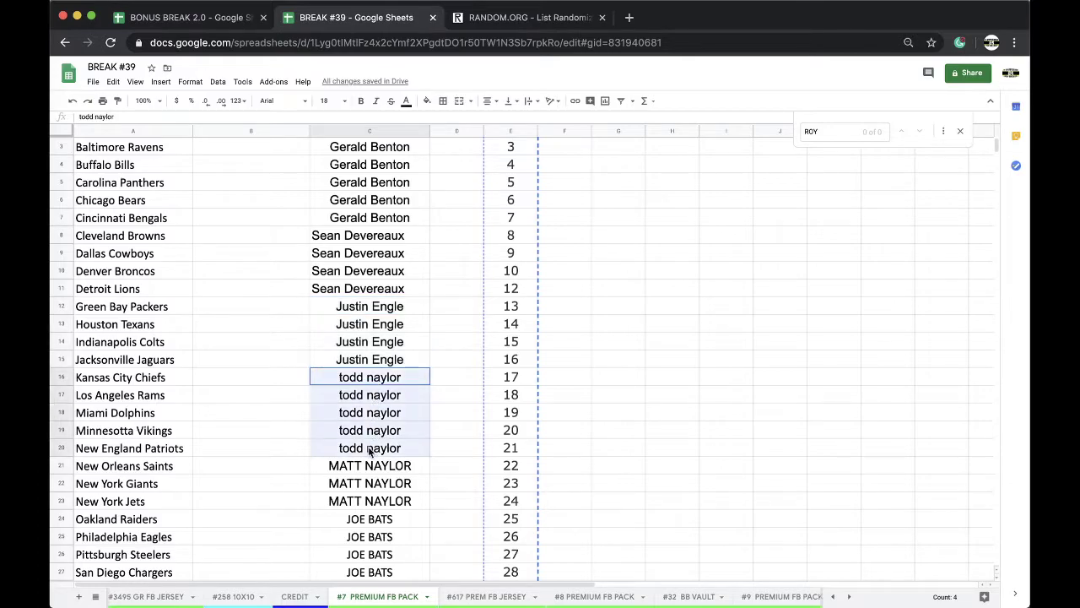
scroll(379, 405, down, 5)
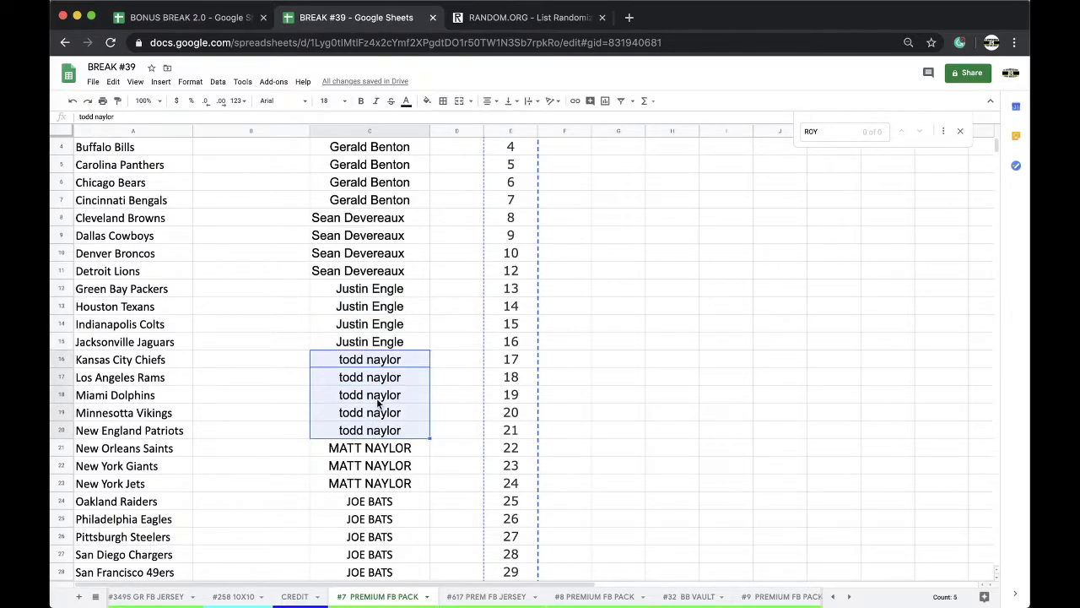
click(380, 130)
scroll(377, 173, up, 5)
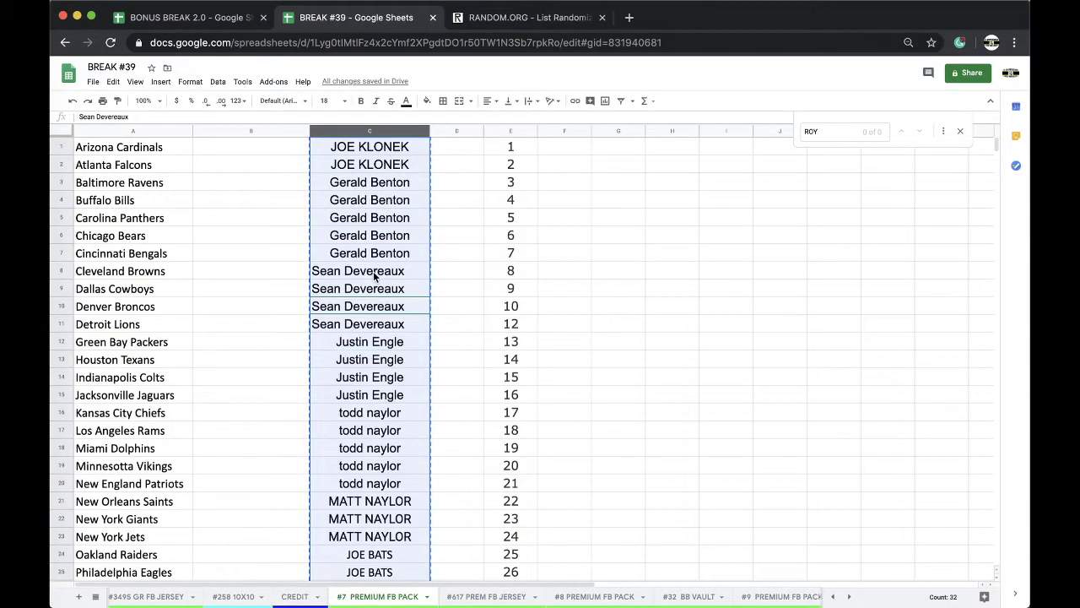
click(500, 21)
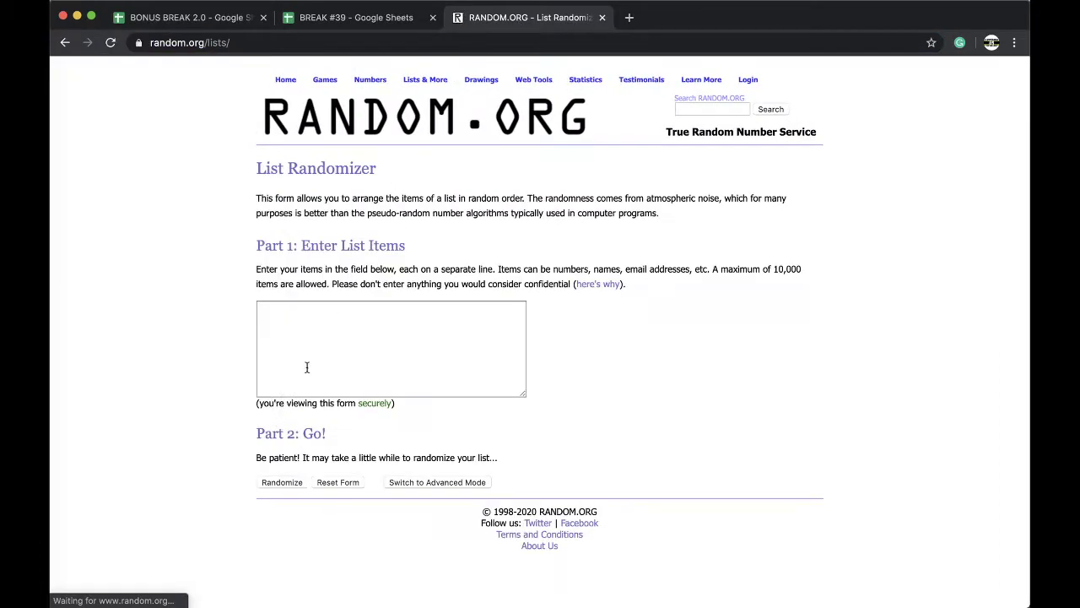
- Paste the 32 names into the List Randomizer, shuffle them repeatedly and copy the final order
click(304, 367)
key(super+v)
click(279, 485)
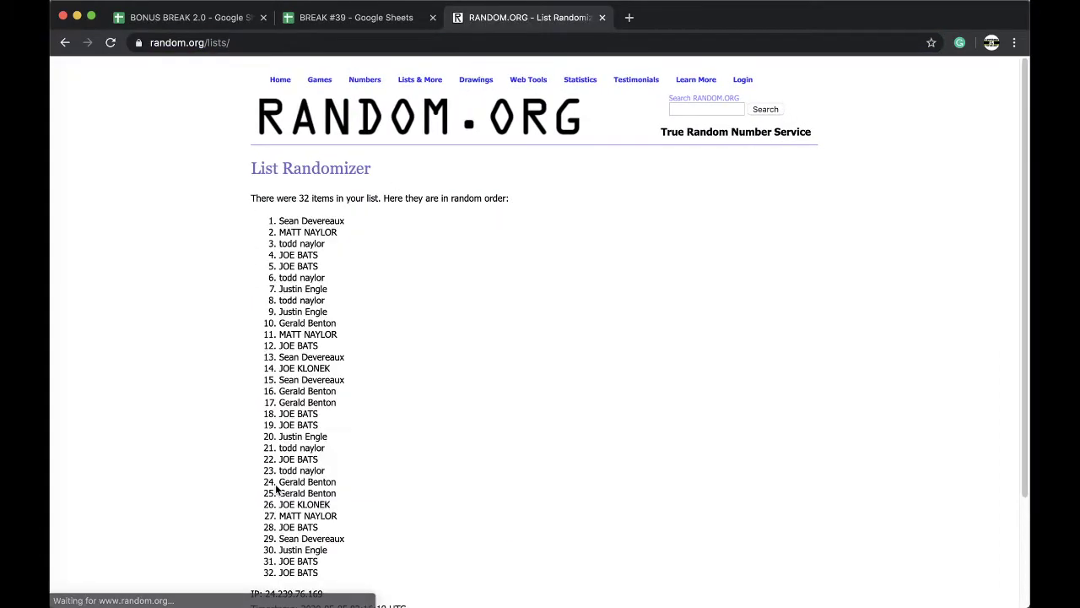
scroll(257, 522, down, 4)
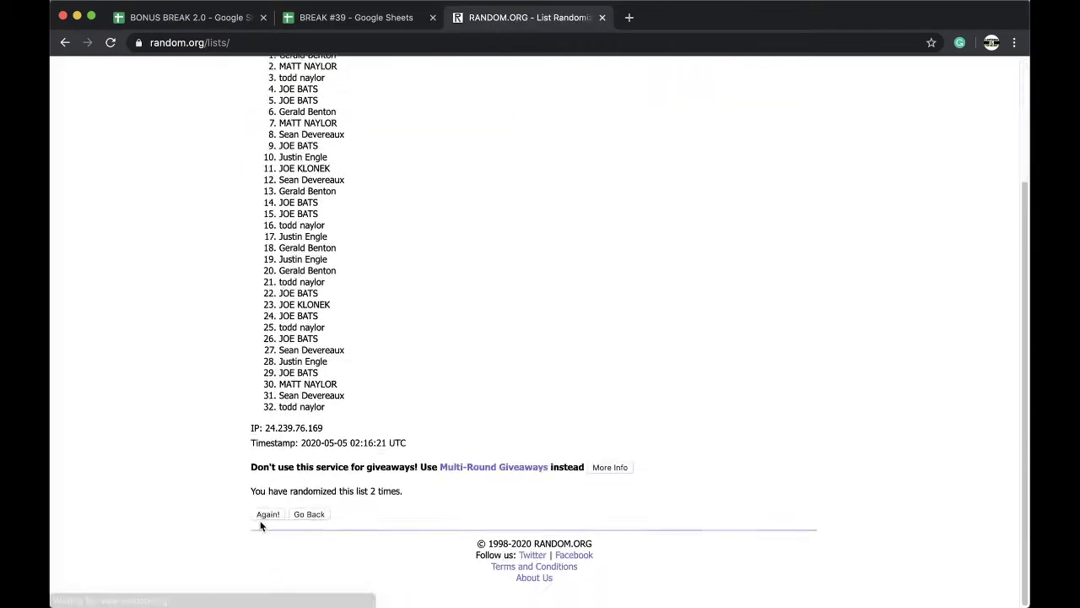
click(266, 521)
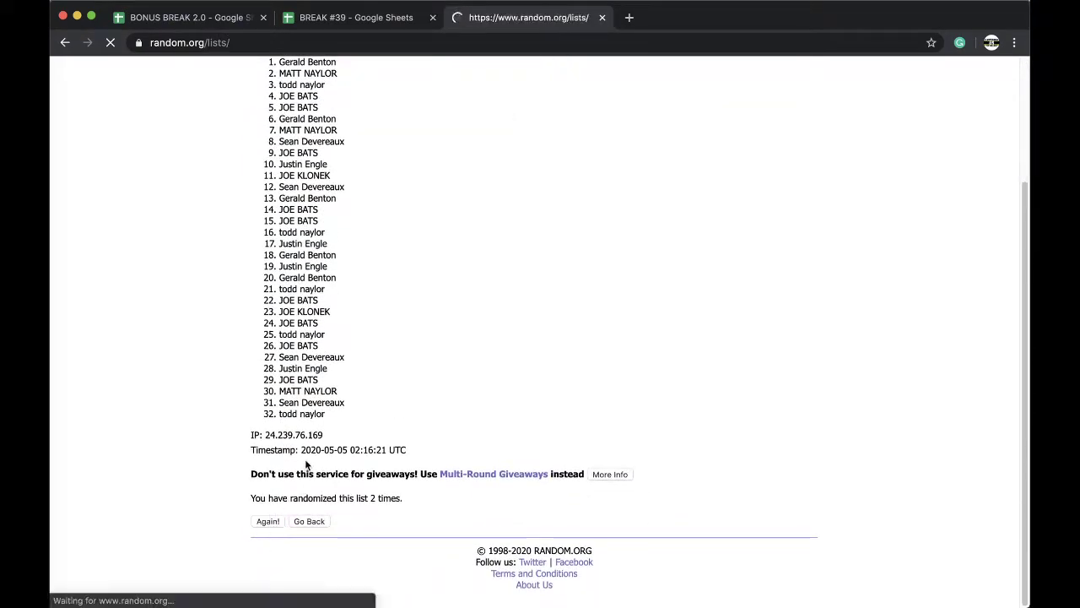
click(263, 521)
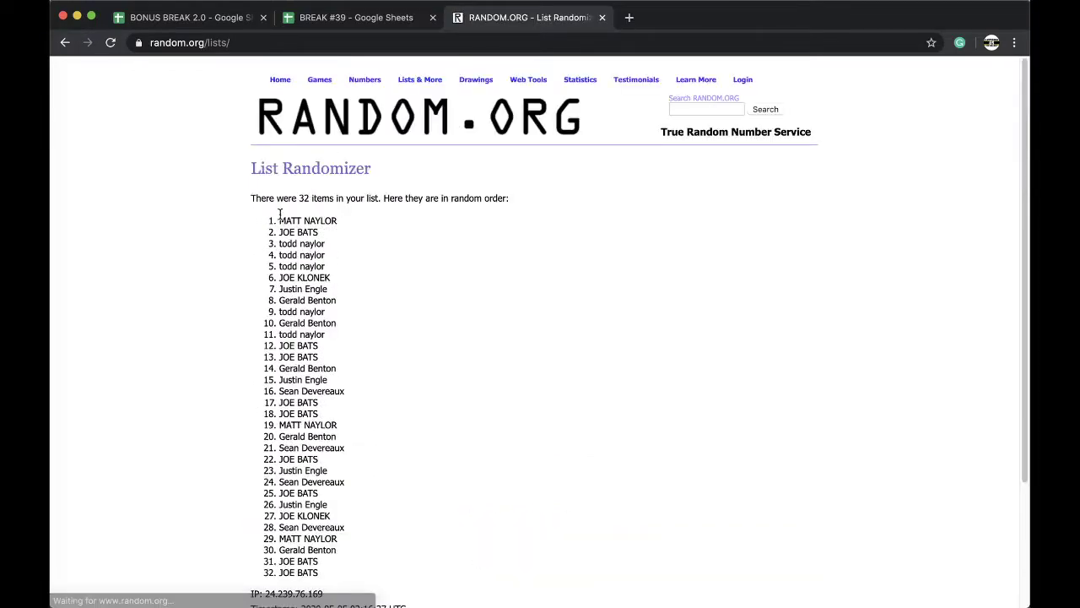
scroll(388, 280, down, 2)
drag(280, 187, 386, 403)
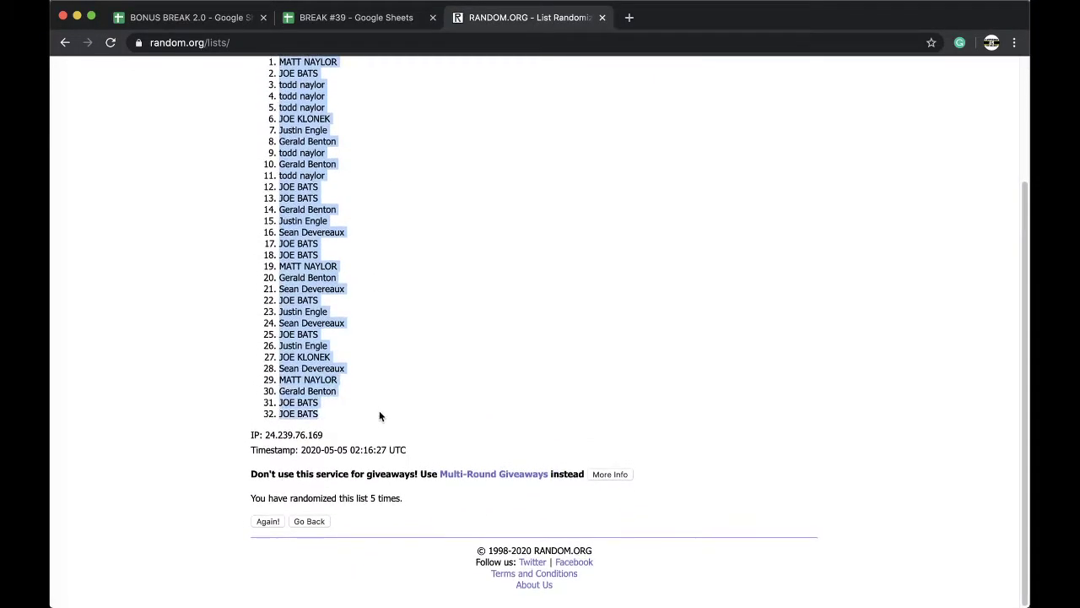
click(356, 16)
click(239, 155)
key(ctrl+v)
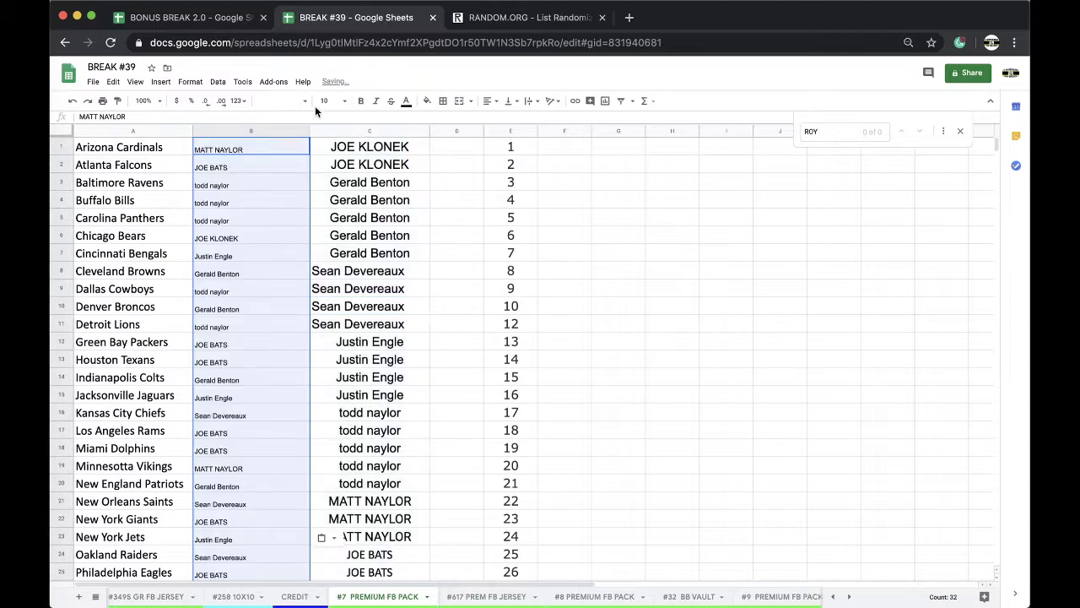
click(218, 81)
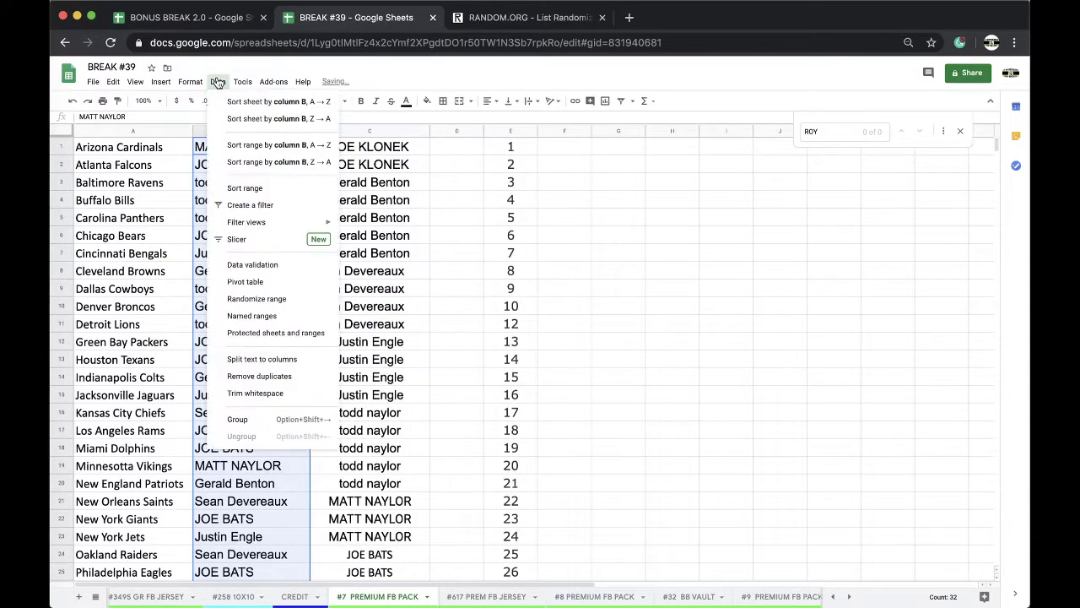
click(253, 102)
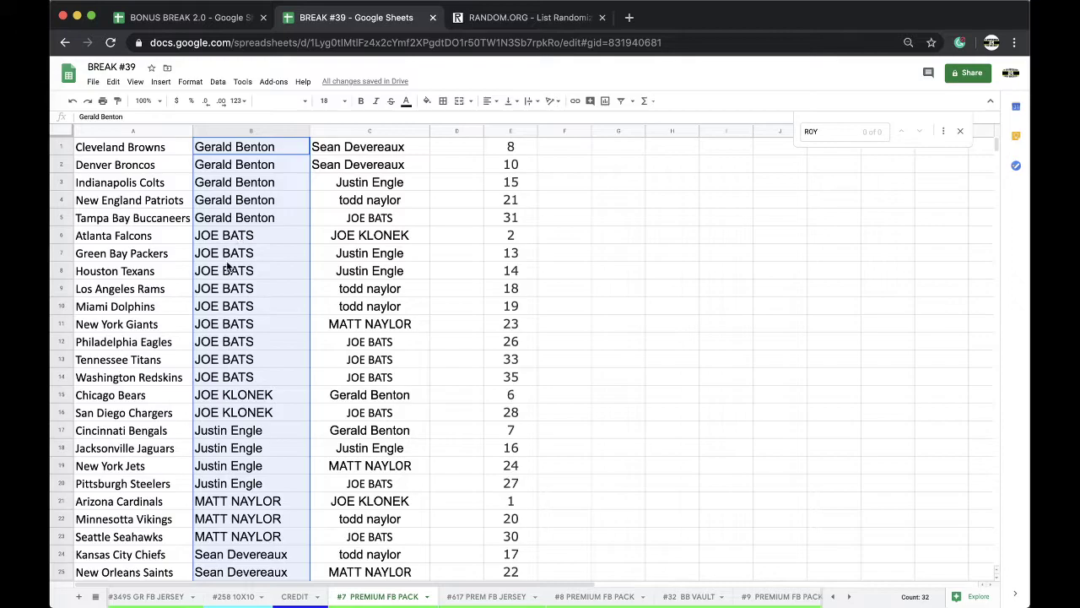
click(233, 394)
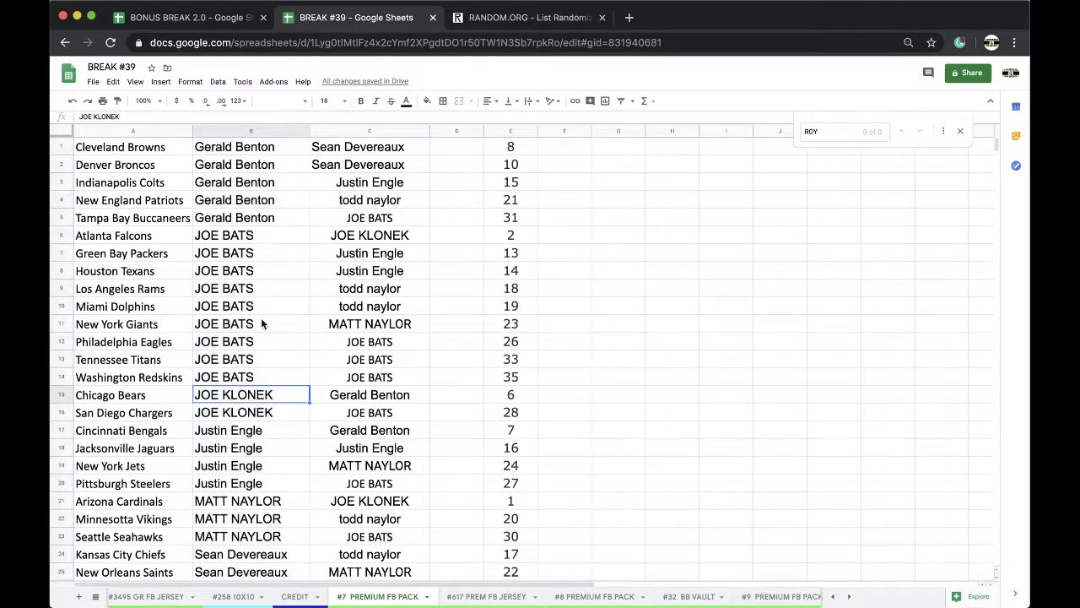
scroll(261, 323, down, 1)
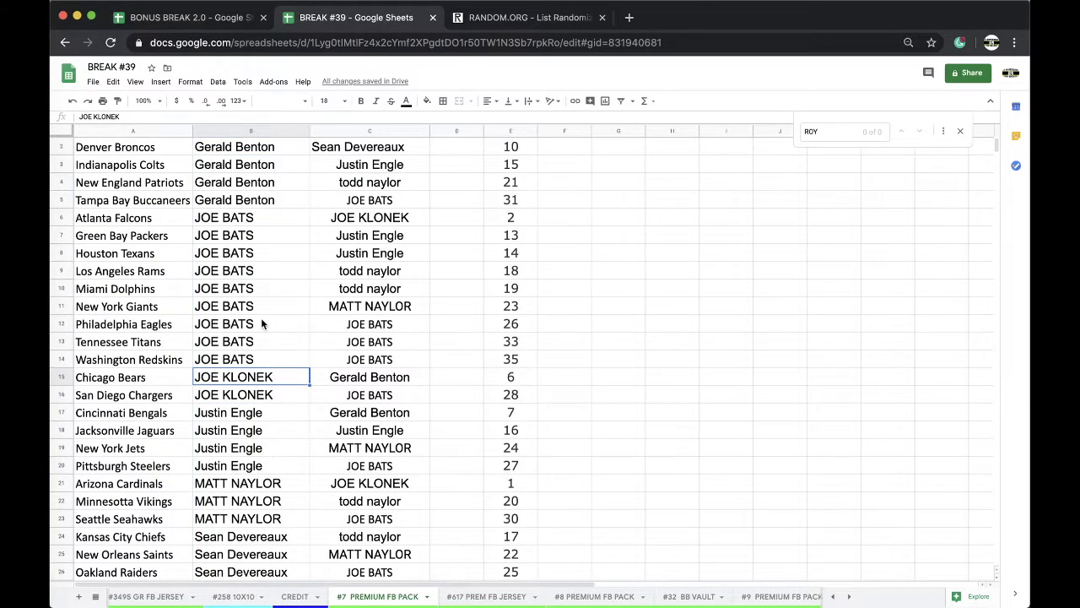
scroll(260, 323, down, 2)
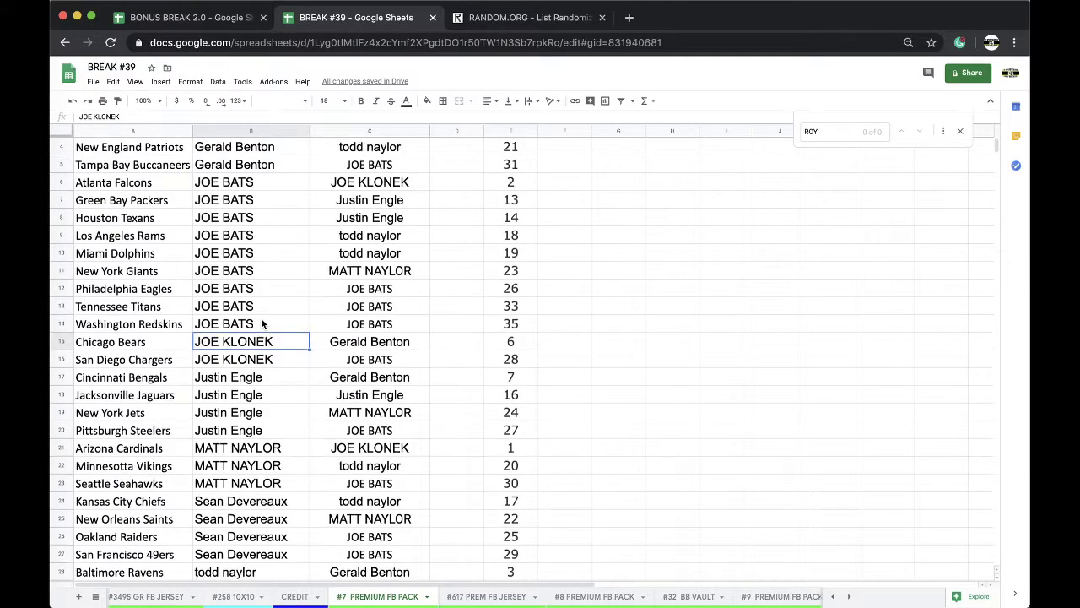
scroll(260, 323, down, 6)
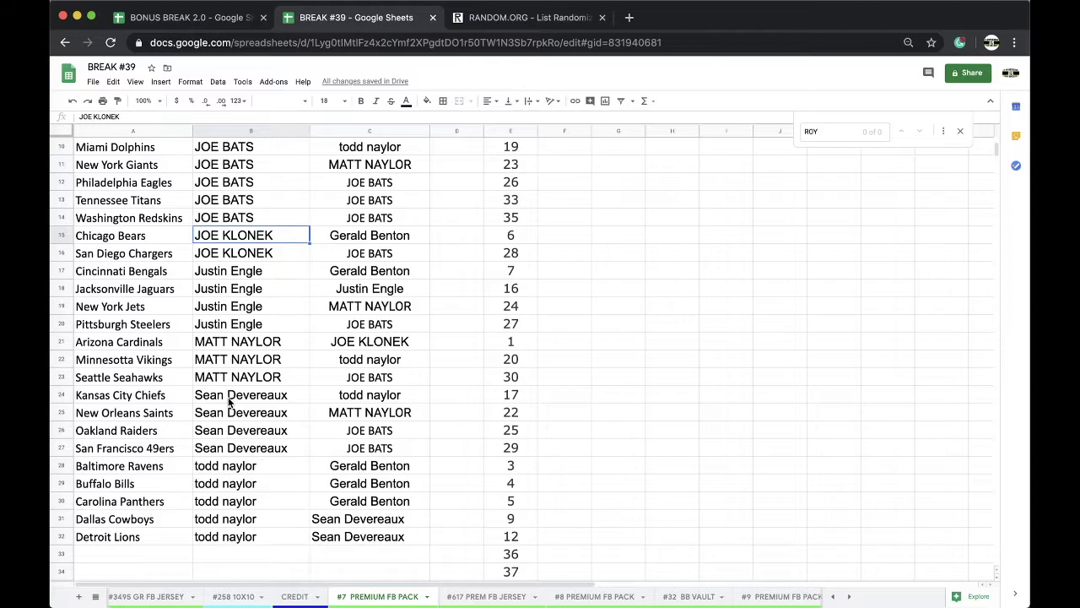
scroll(251, 362, down, 2)
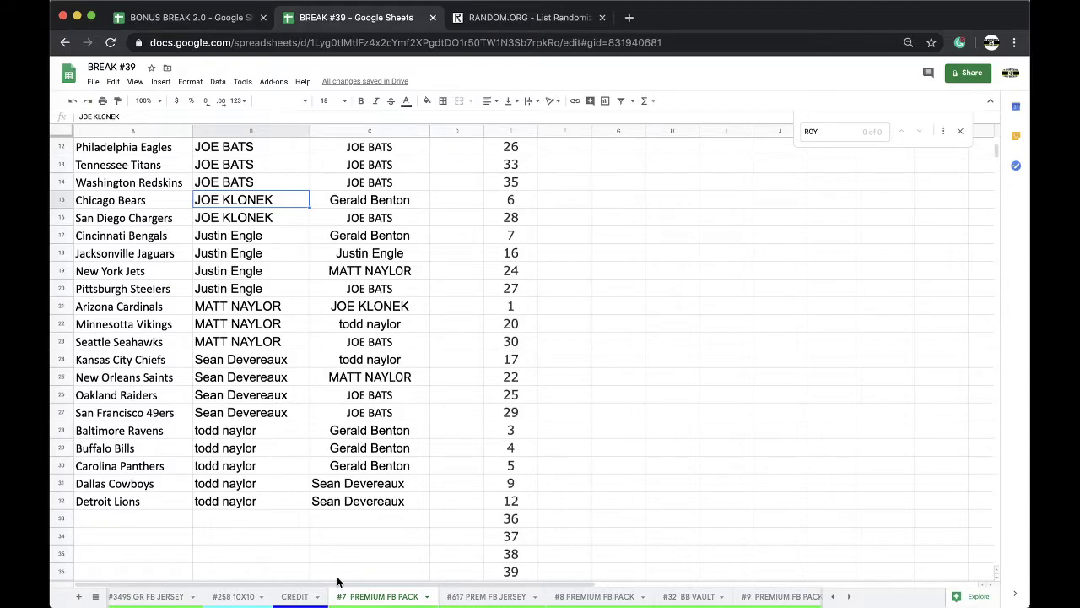
- Move the #3496 OPTIC TENDERS sheet tab to sit just before #21 PREMIUM FOOTBALL
scroll(360, 601, right, 3)
scroll(360, 601, left, 5)
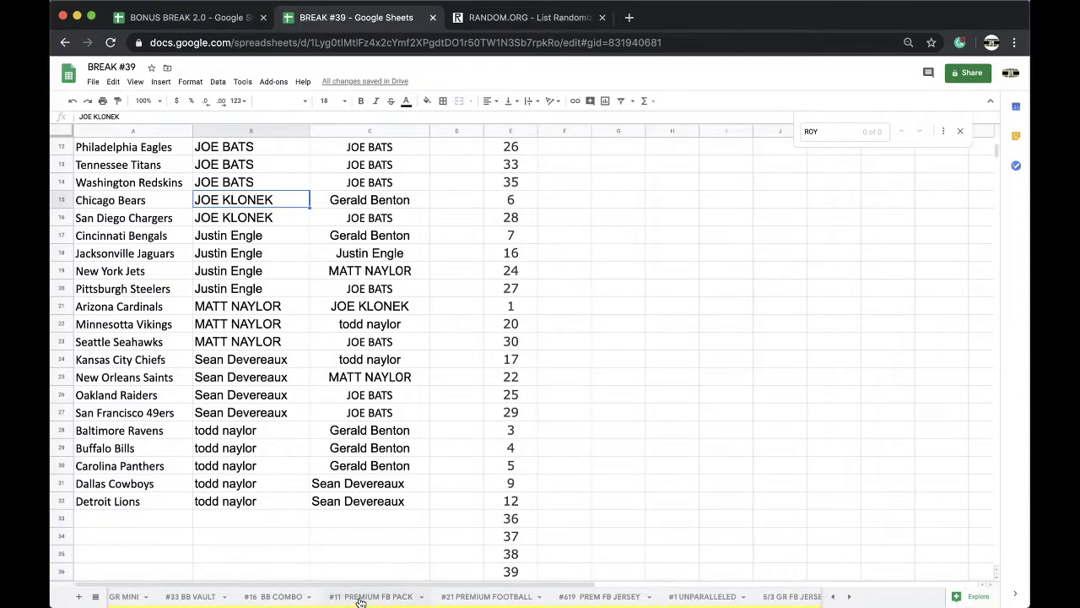
scroll(599, 601, right, 8)
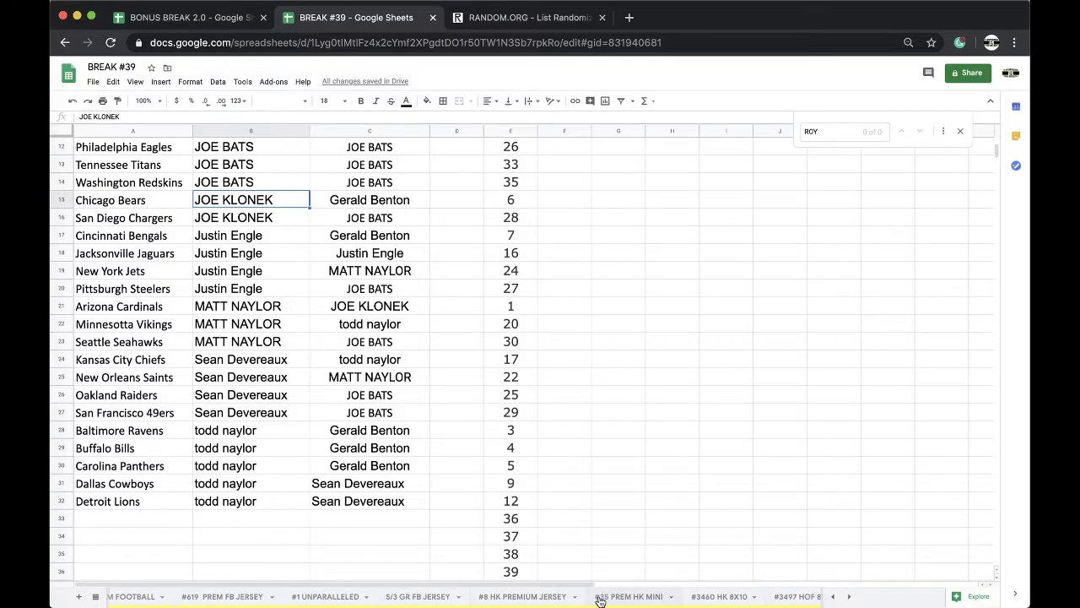
scroll(601, 600, right, 5)
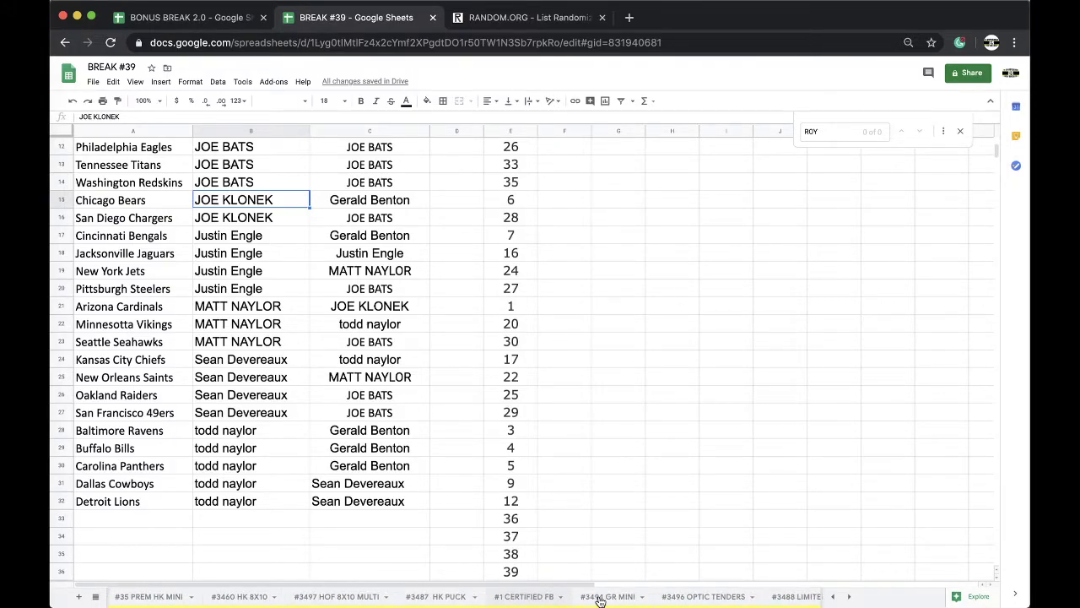
click(619, 597)
drag(619, 597, 169, 596)
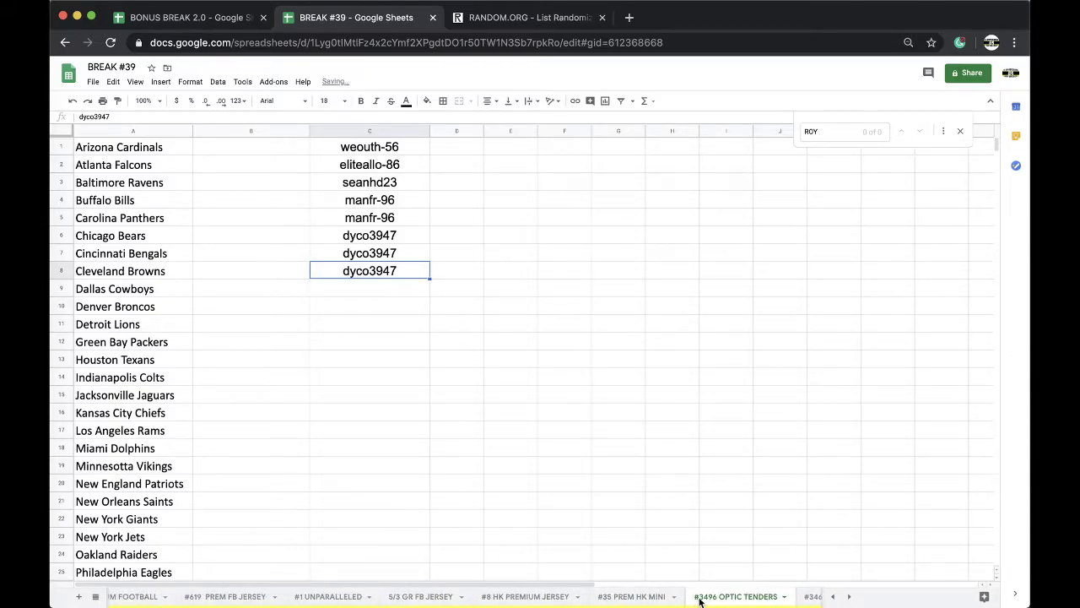
drag(701, 601, 258, 602)
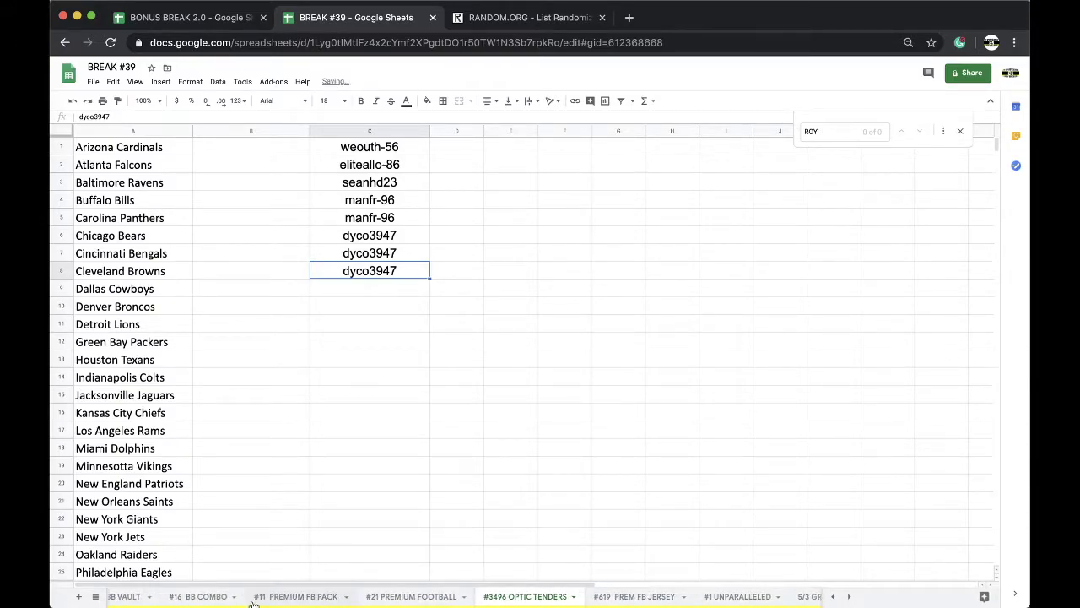
drag(508, 604, 395, 598)
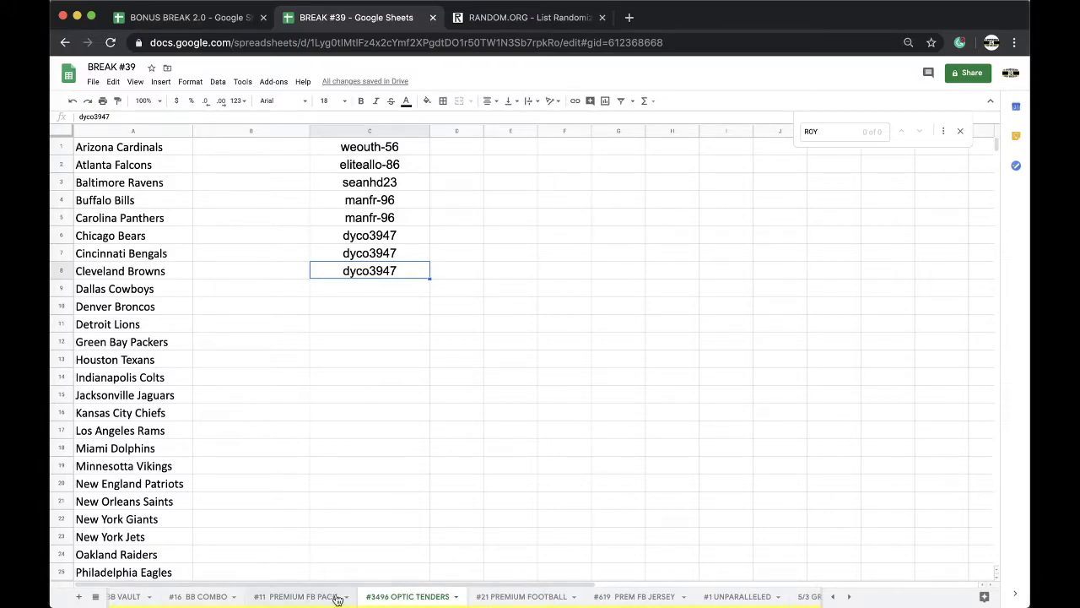
scroll(291, 597, right, 5)
scroll(291, 597, left, 5)
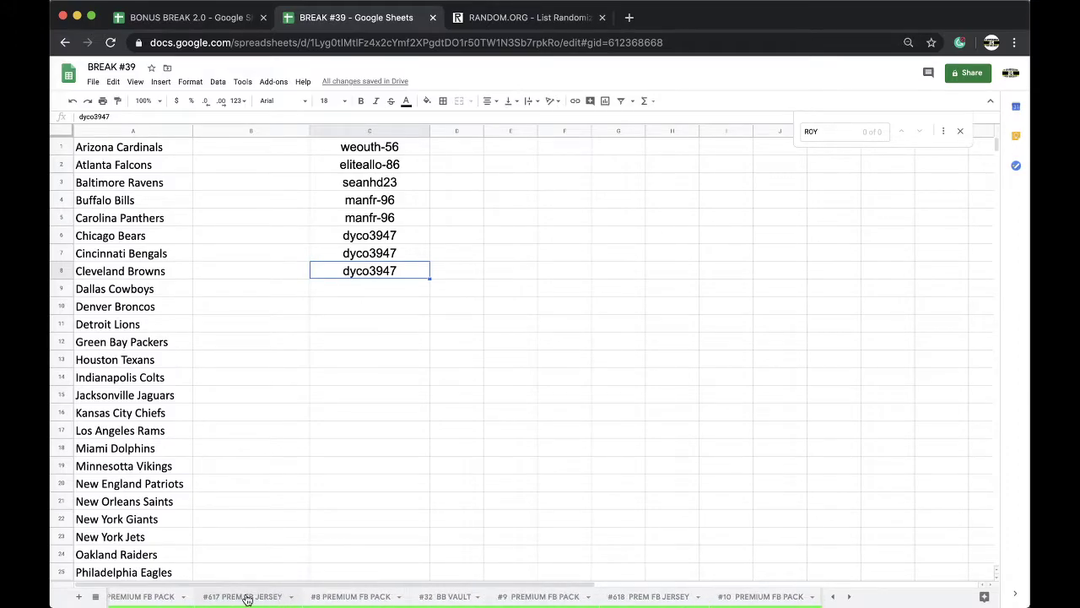
click(337, 596)
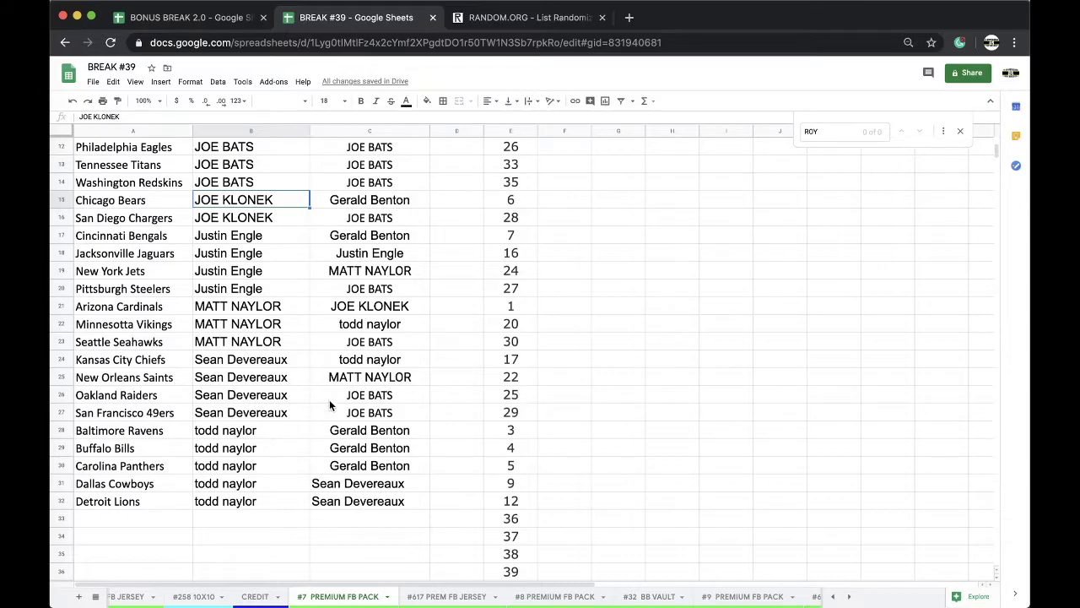
scroll(461, 394, up, 5)
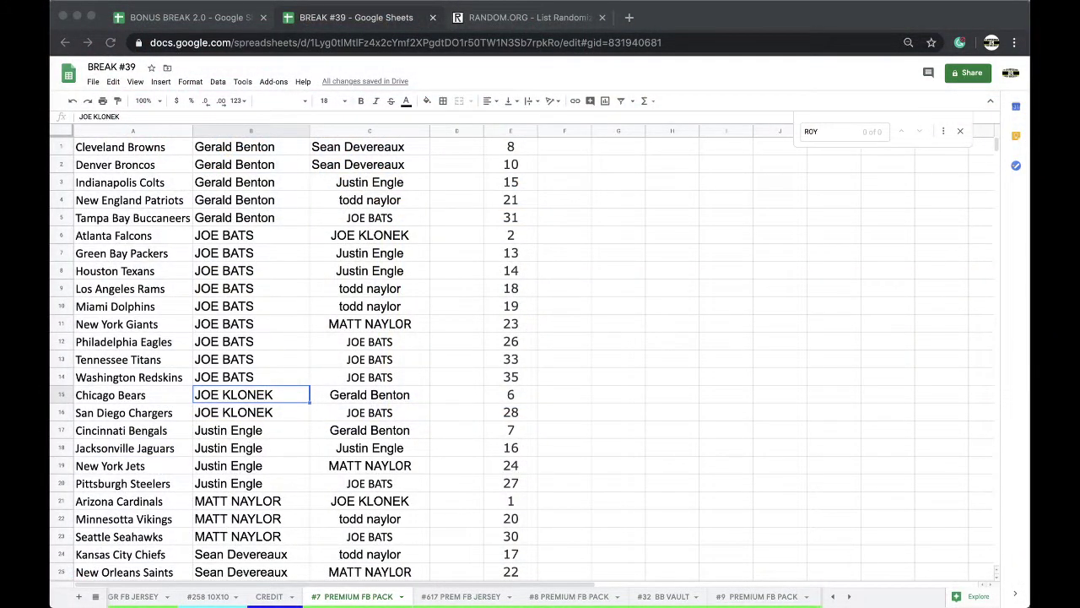
- Move the #11 PREMIUM FB PACK sheet tab to right after #10 PREMIUM FB PACK
scroll(380, 599, right, 5)
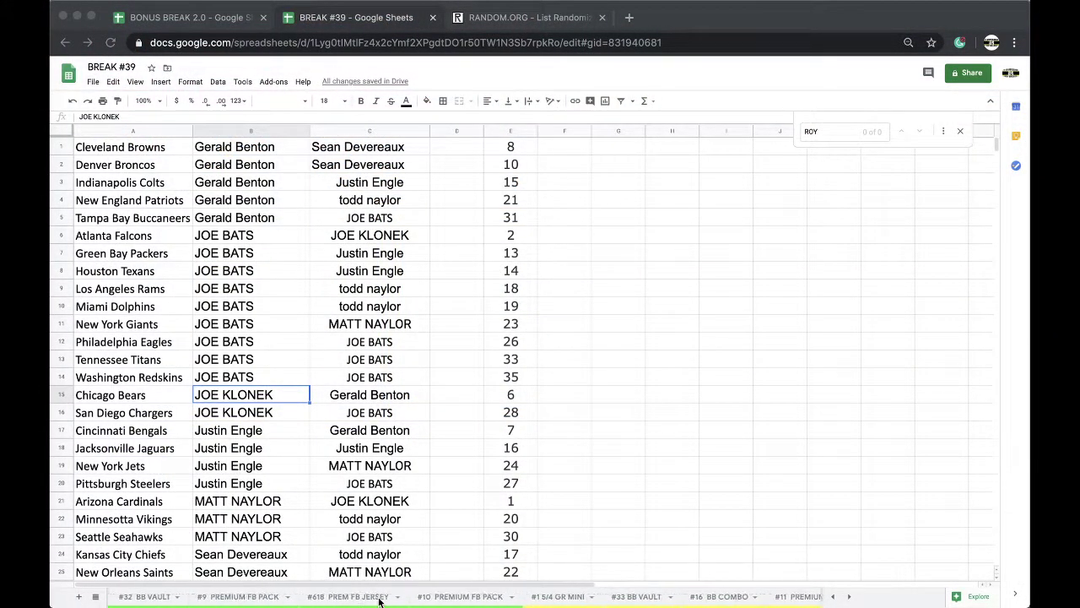
click(430, 596)
click(511, 600)
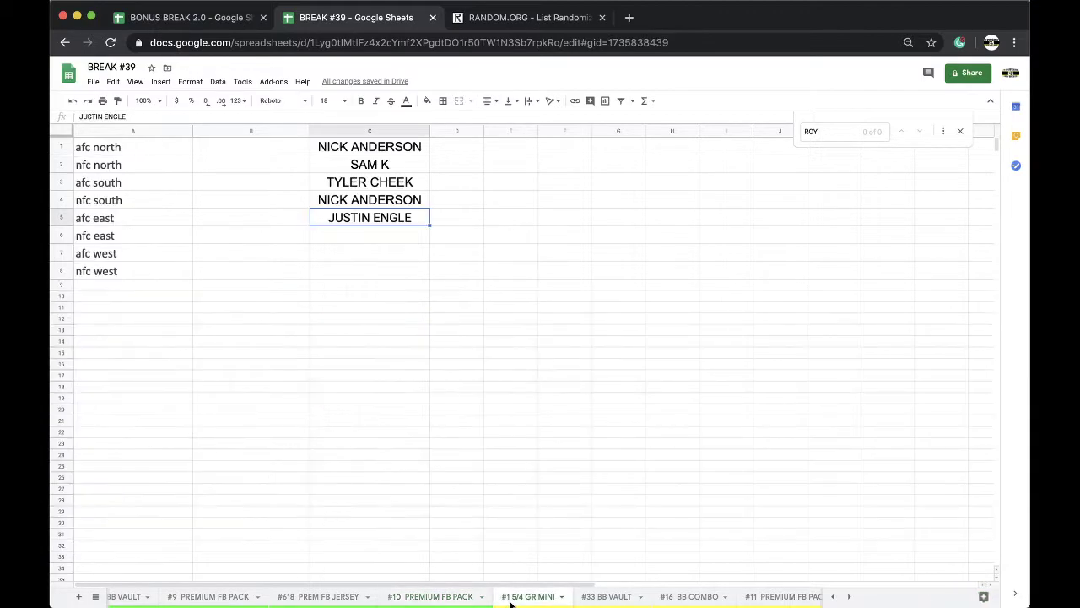
scroll(515, 601, right, 2)
click(548, 601)
click(620, 597)
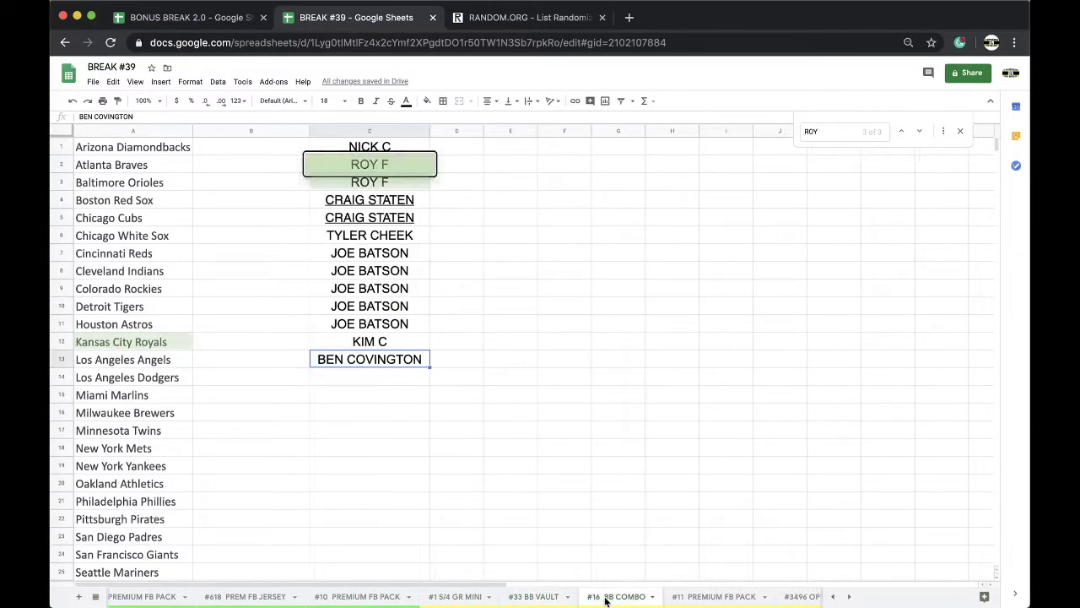
click(714, 599)
drag(697, 597, 484, 596)
scroll(366, 597, left, 5)
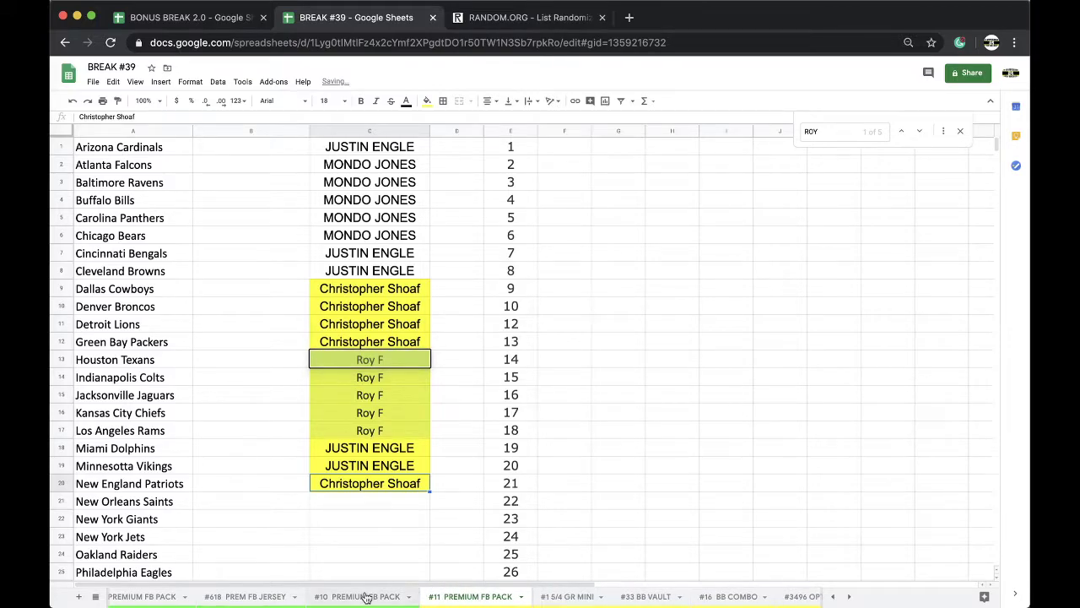
click(366, 597)
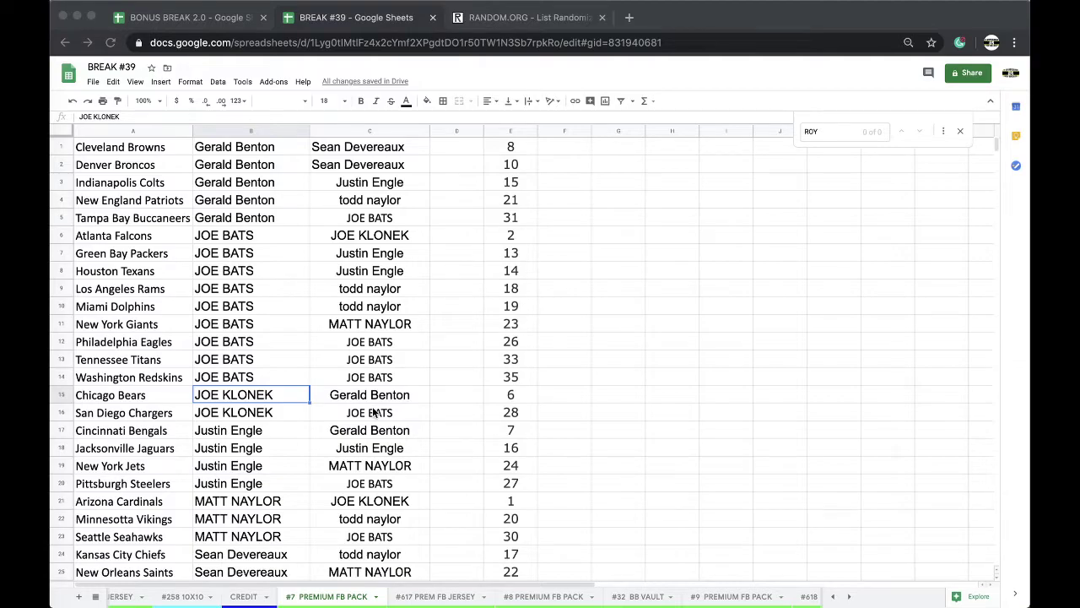
- Sort the #7 PREMIUM FB PACK sheet by team name, A to Z
click(140, 132)
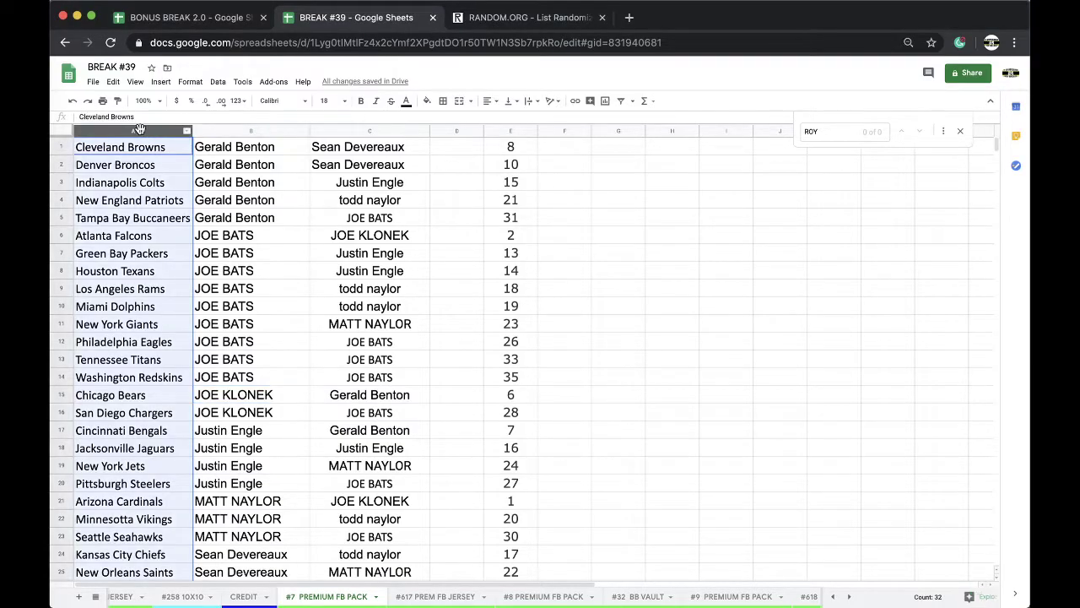
click(217, 82)
click(253, 102)
- Fill the Arizona Cardinals and Seattle Seahawks owner cells (B1, B29) red to mark hits
click(225, 148)
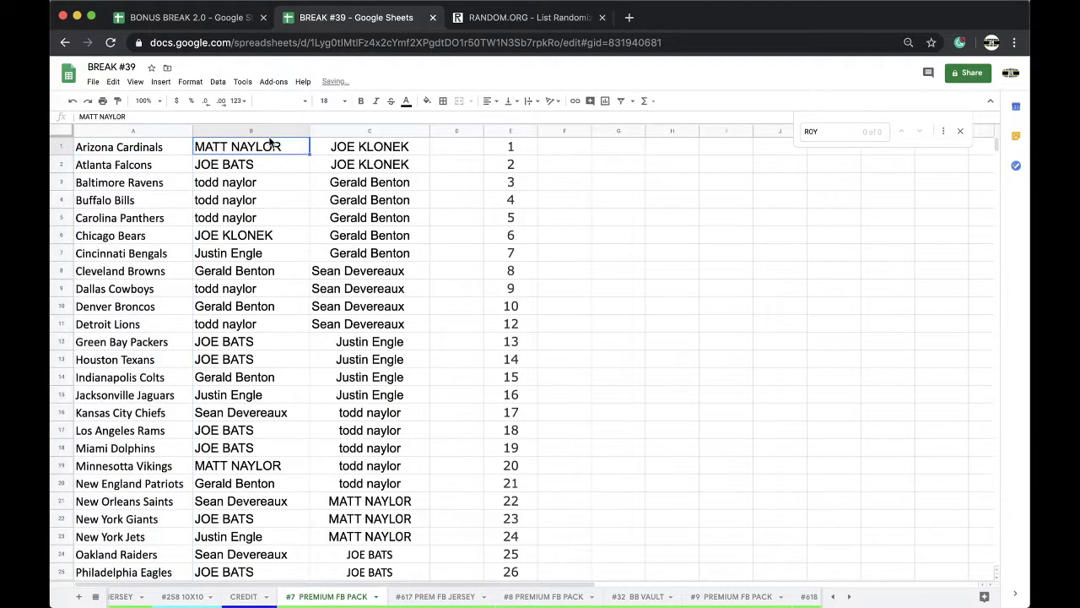
click(426, 102)
click(445, 147)
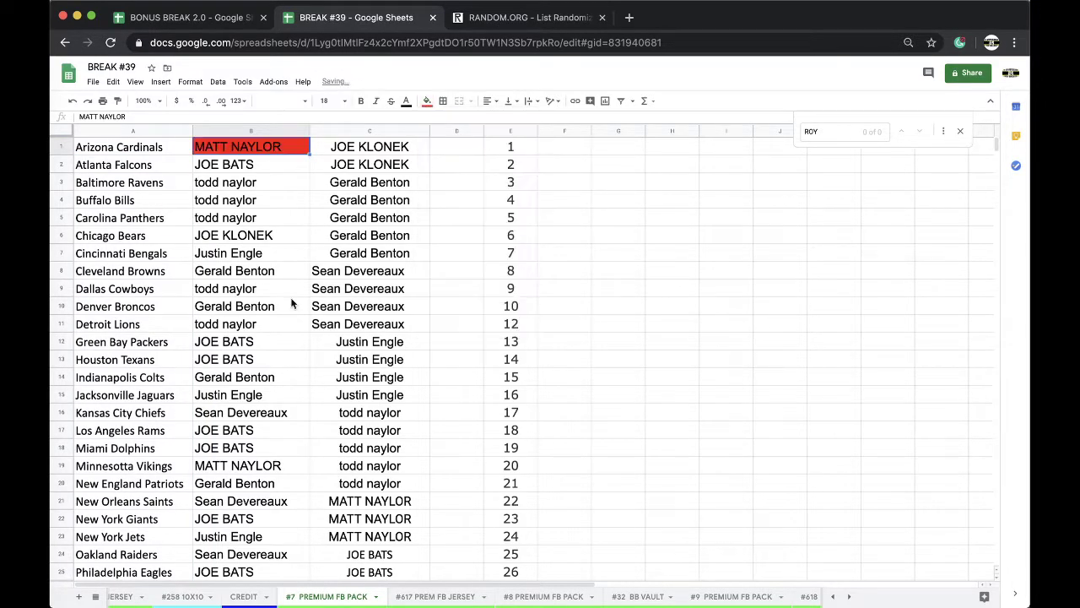
scroll(267, 323, down, 5)
click(249, 360)
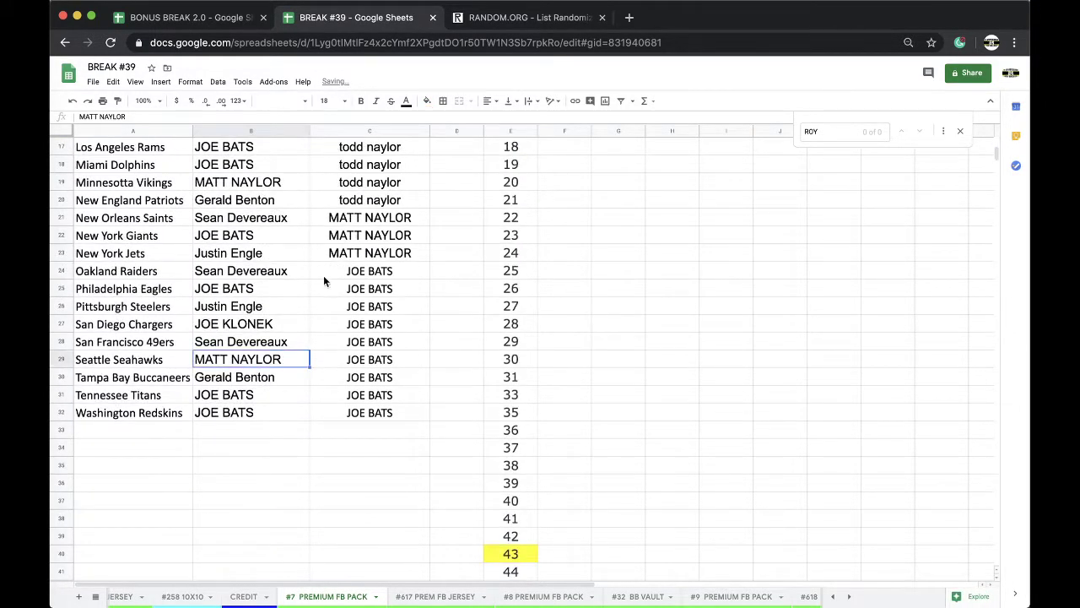
click(426, 101)
click(442, 147)
scroll(240, 335, up, 5)
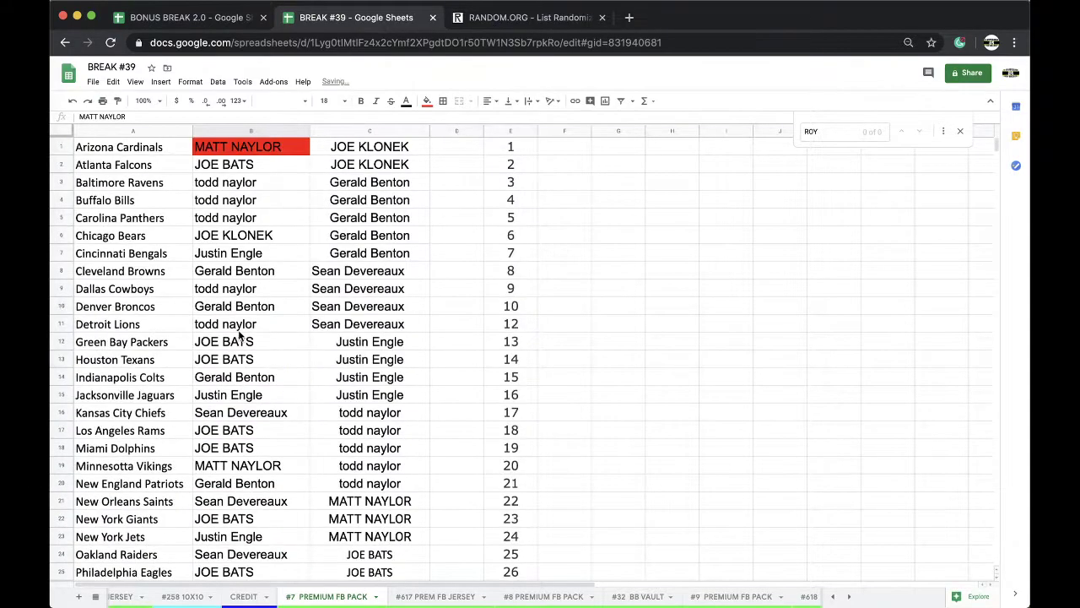
- Fill the Pittsburgh Steelers buyer cell (B26) yellow
scroll(239, 335, down, 3)
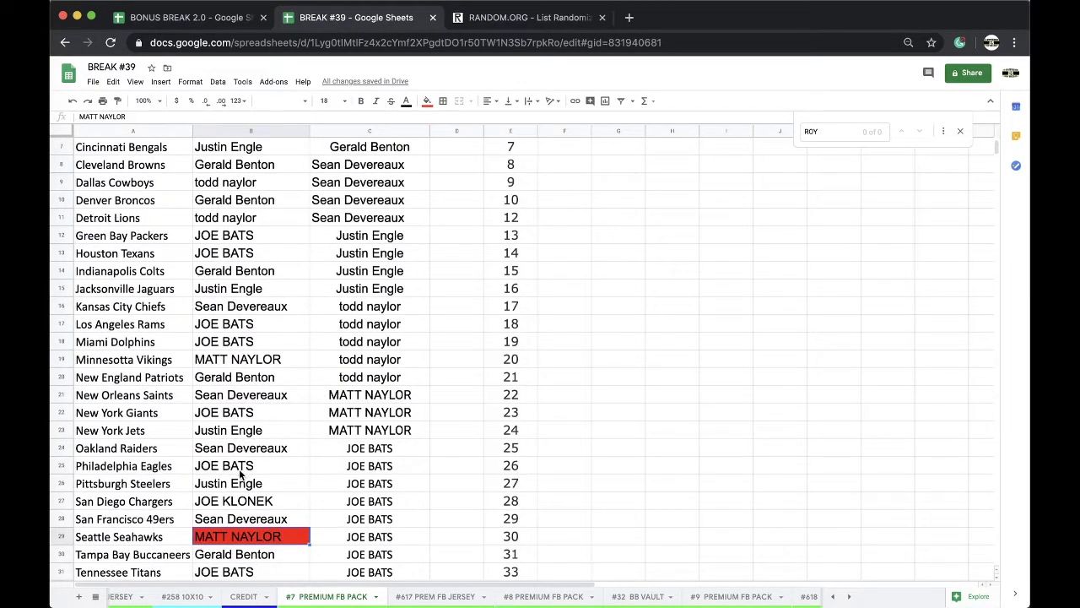
click(234, 484)
click(426, 101)
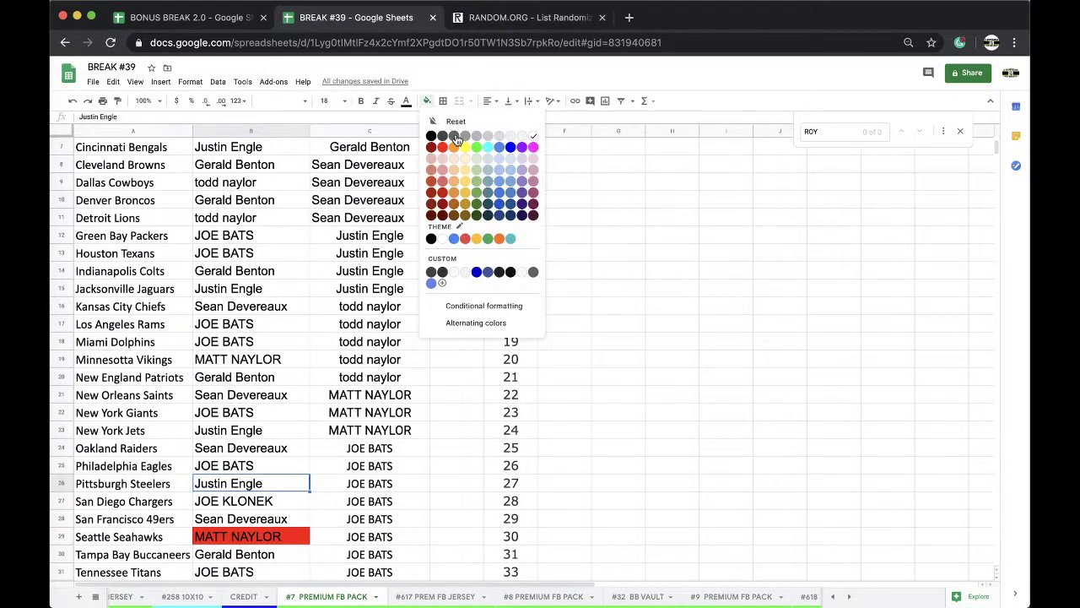
click(465, 147)
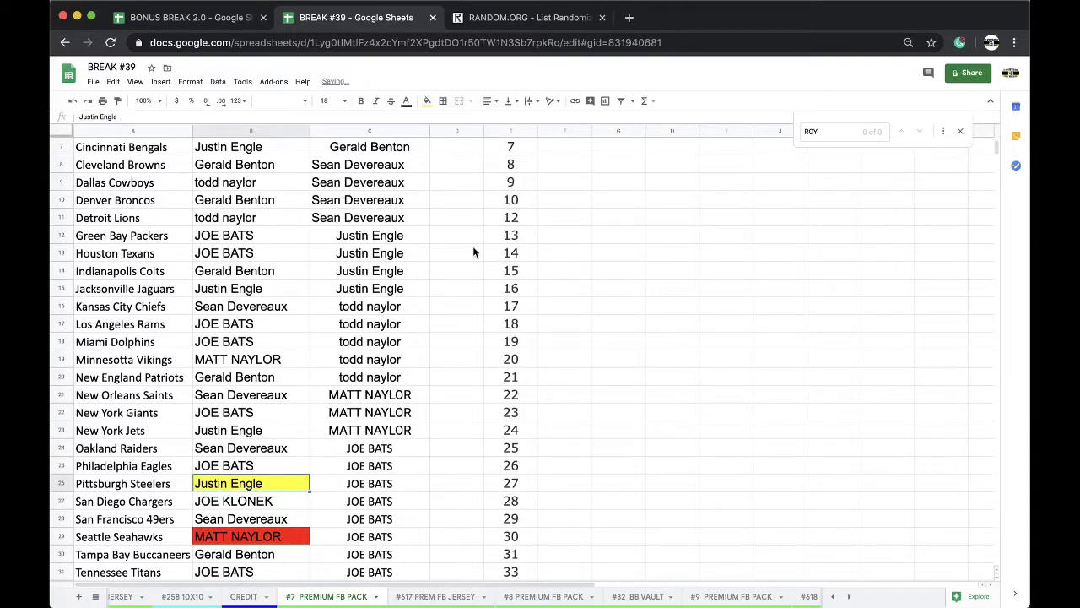
scroll(461, 343, up, 3)
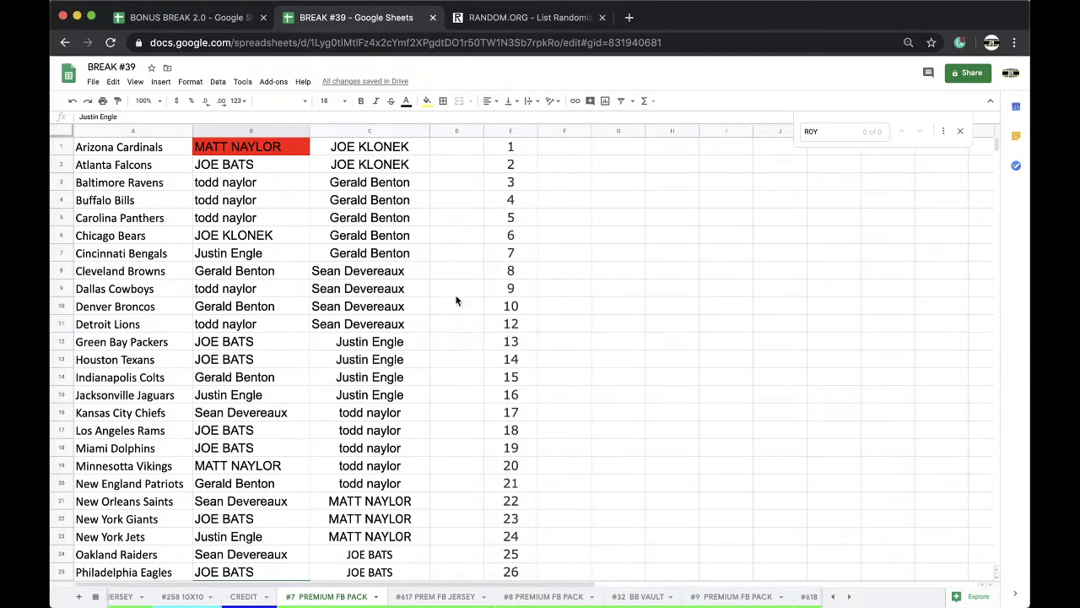
- Copy all the buyer names in column C
click(379, 131)
key(ctrl+c)
scroll(371, 228, down, 5)
scroll(368, 235, up, 5)
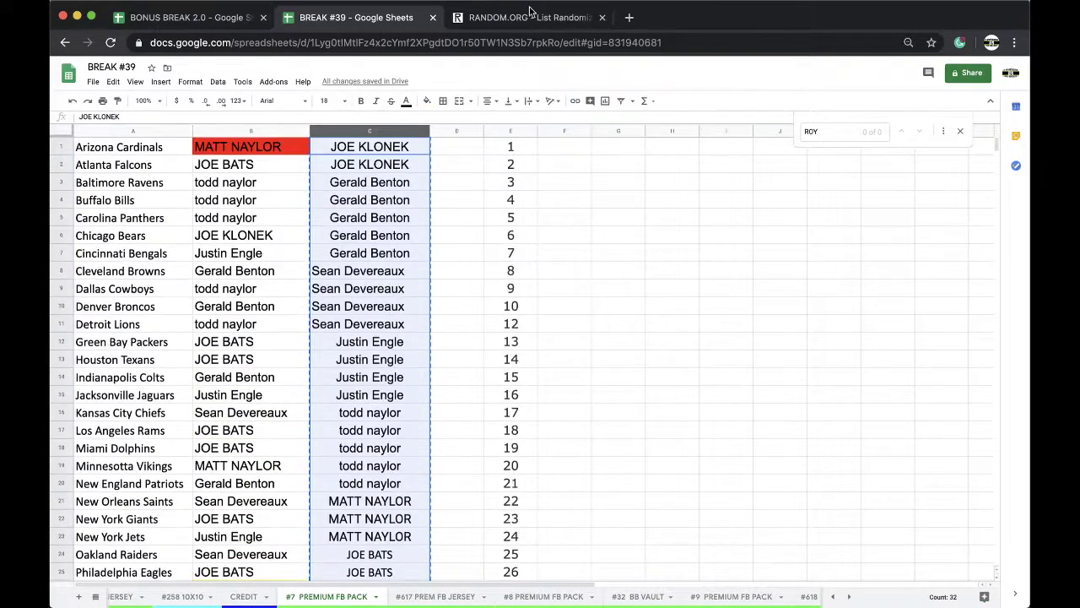
- Reload the List Randomizer, shuffle the 32 names several times, and select the top name
click(489, 17)
click(470, 37)
key(Return)
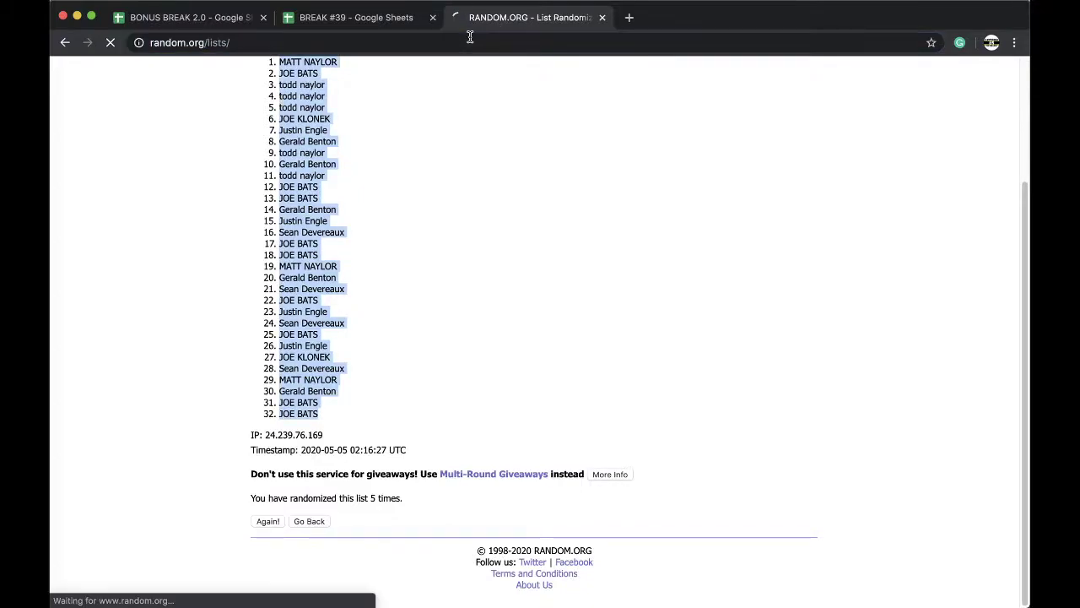
click(281, 482)
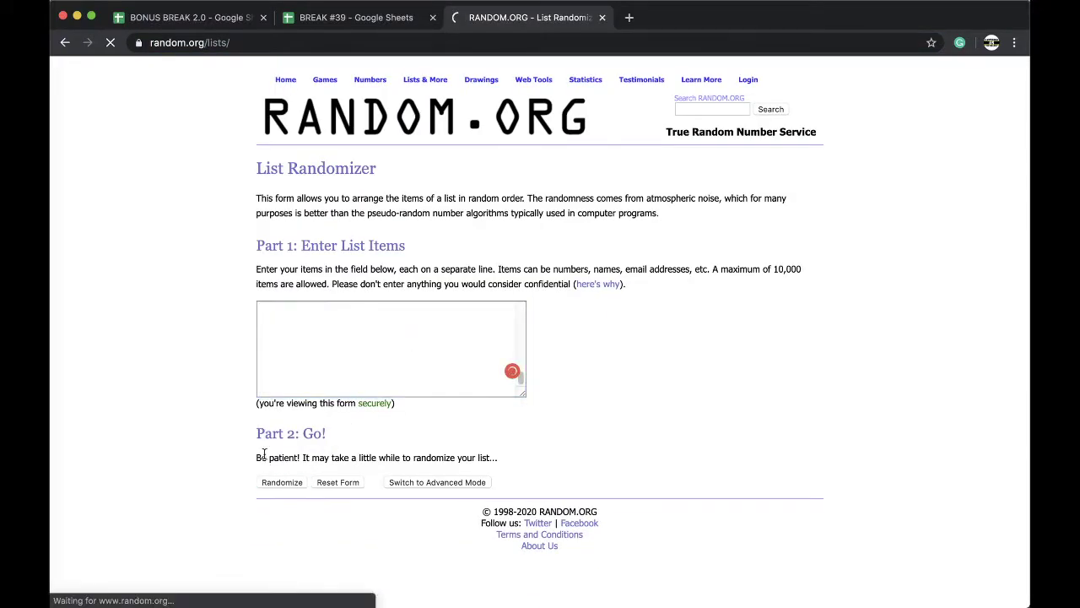
scroll(296, 485, down, 3)
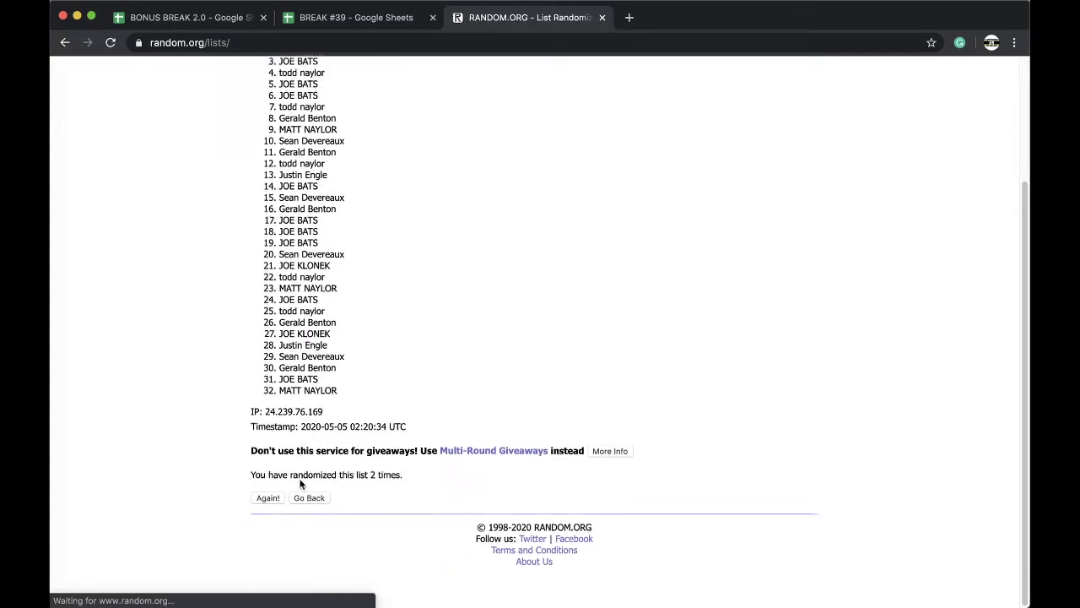
click(267, 522)
scroll(287, 519, down, 3)
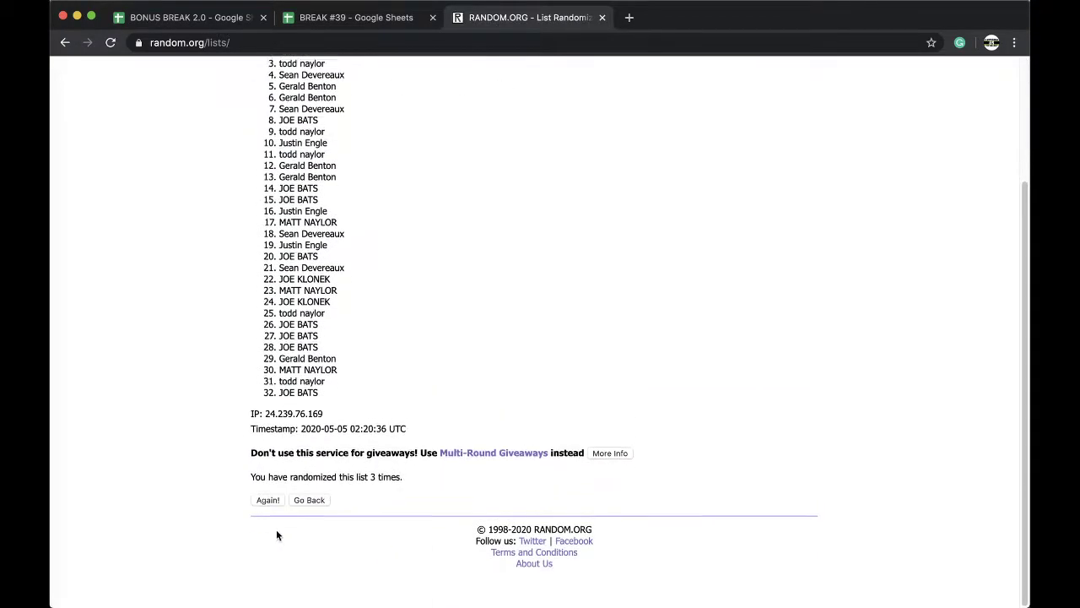
click(262, 522)
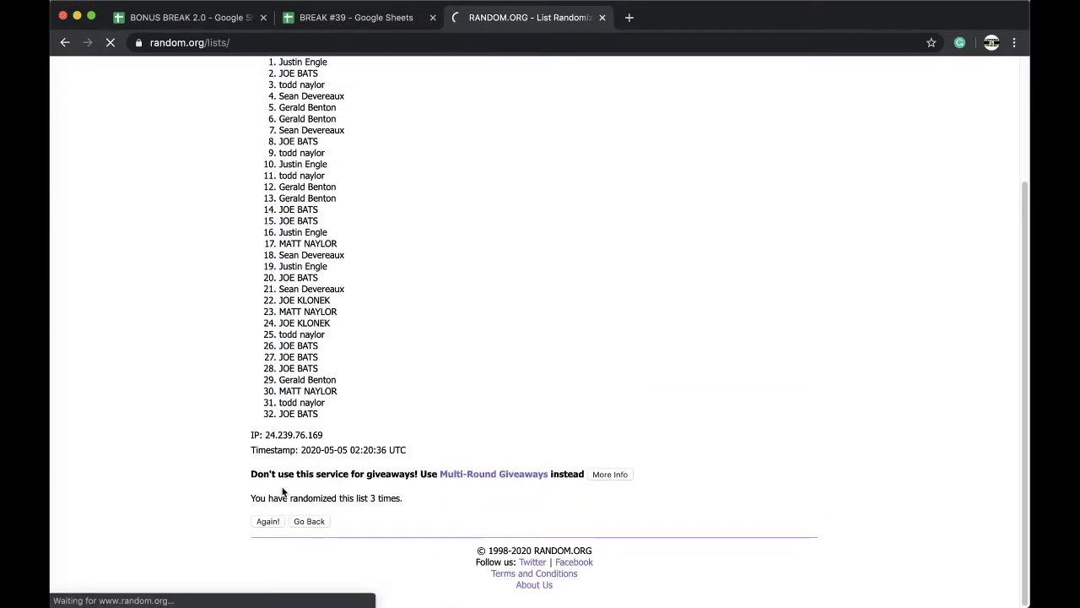
click(266, 521)
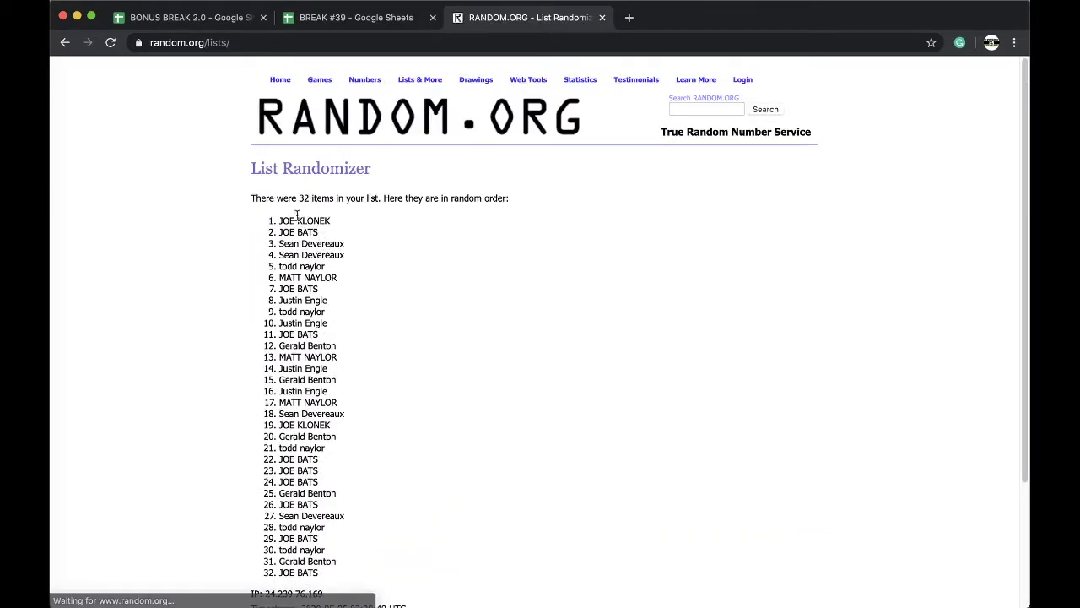
drag(279, 221, 331, 221)
- Paste the winning buyer's name into C29 (Seahawks) on #192 BONUS FOOTBALL as values only
click(243, 18)
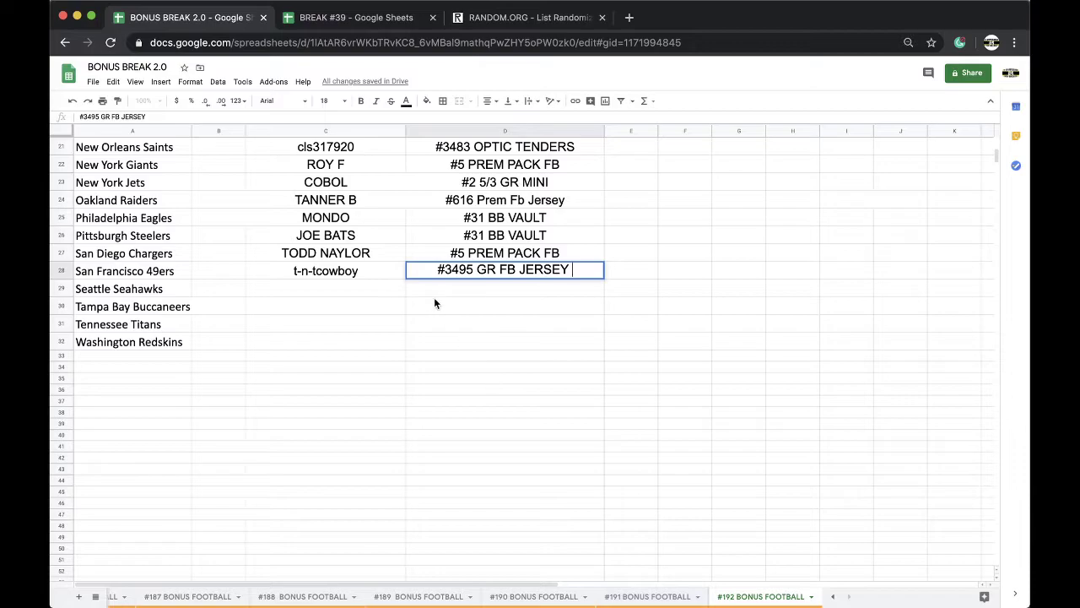
click(372, 291)
key(ctrl+v)
click(417, 323)
click(456, 346)
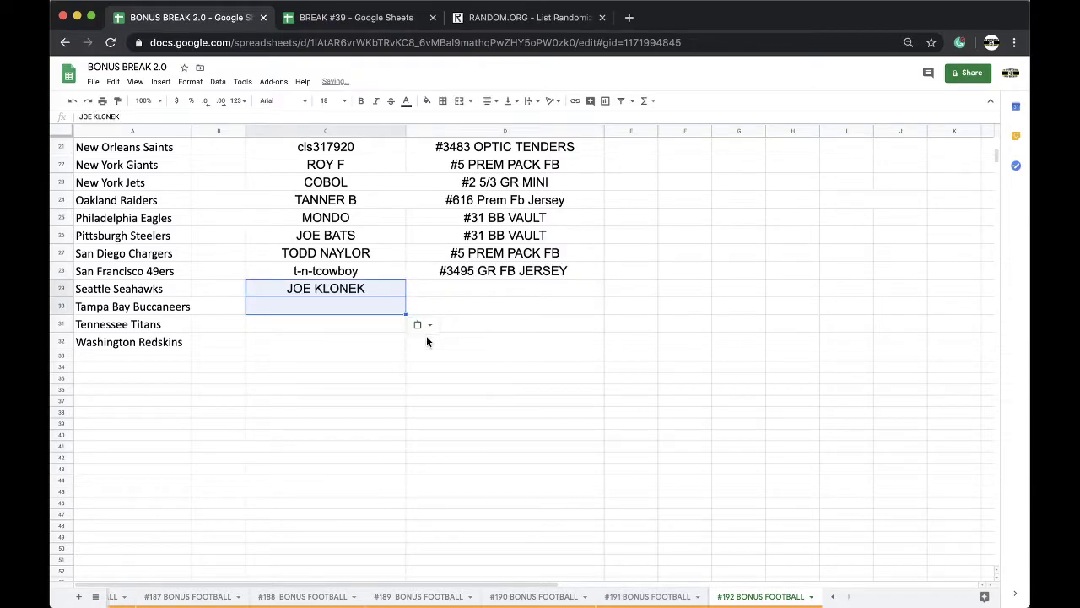
- Paste into D29, then change D27's break name to #6 PREM PACK FB
click(346, 23)
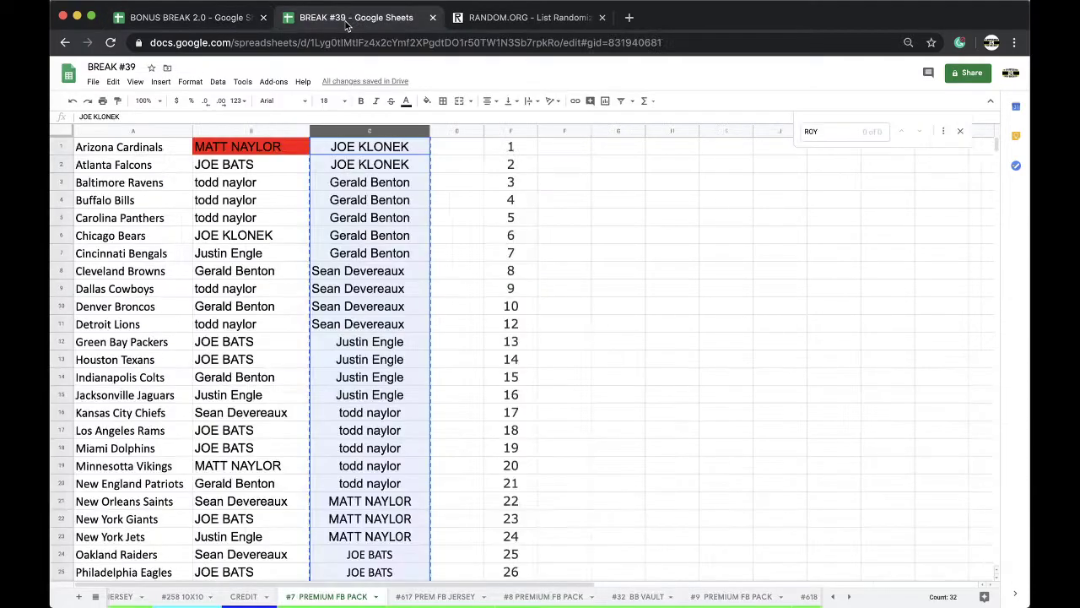
click(232, 16)
click(453, 289)
key(ctrl+v)
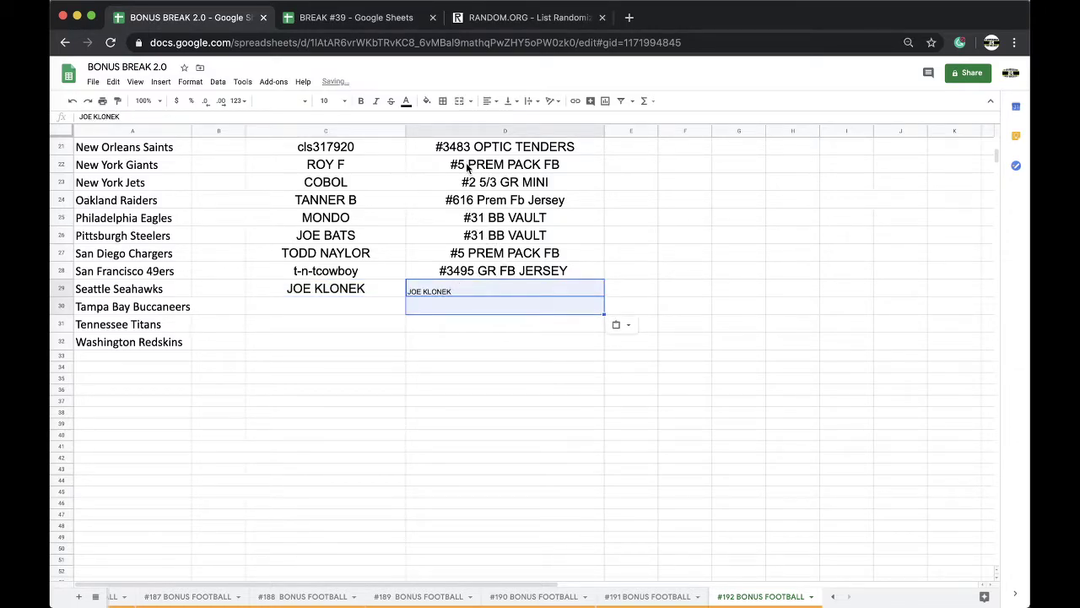
double_click(463, 252)
key(BackSpace)
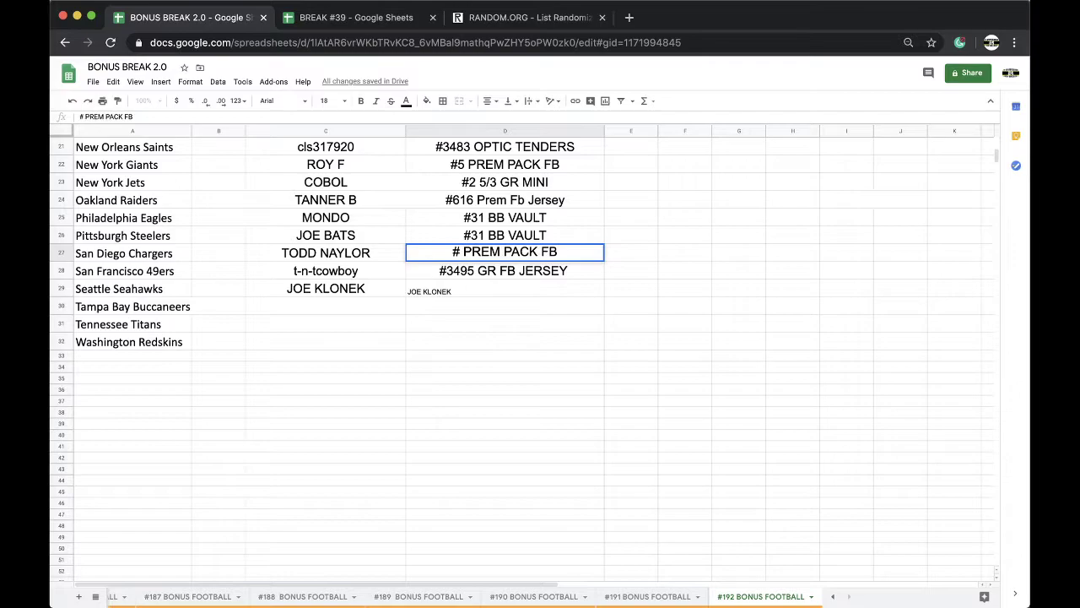
text(6)
click(493, 333)
- Copy #6 PREM PACK FB from D27 into D29 and begin editing it to #7
click(477, 271)
key(Up)
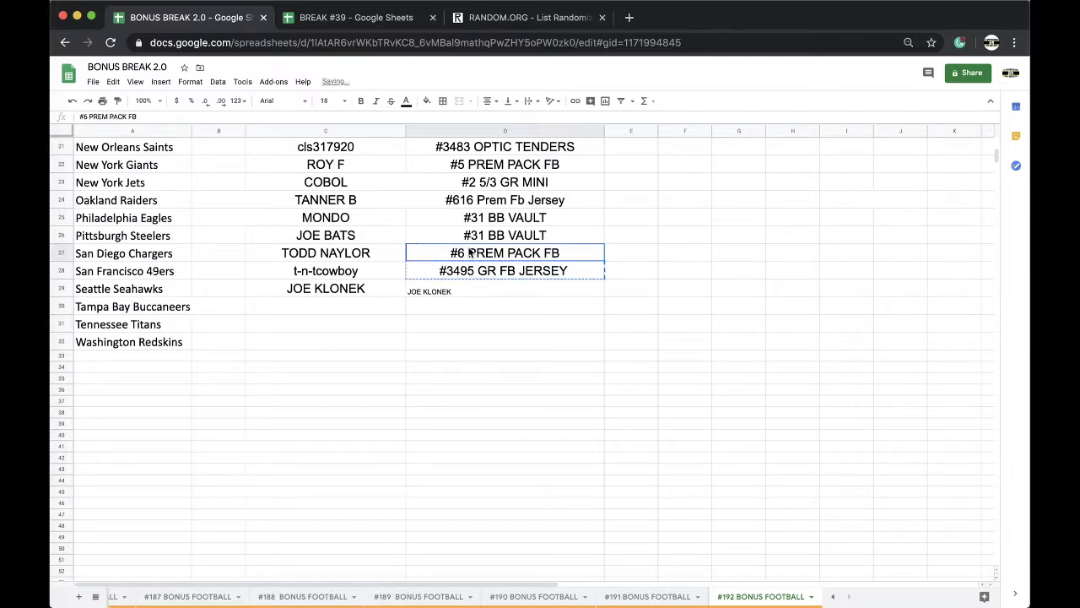
key(ctrl+c)
click(461, 292)
key(ctrl+v)
double_click(461, 292)
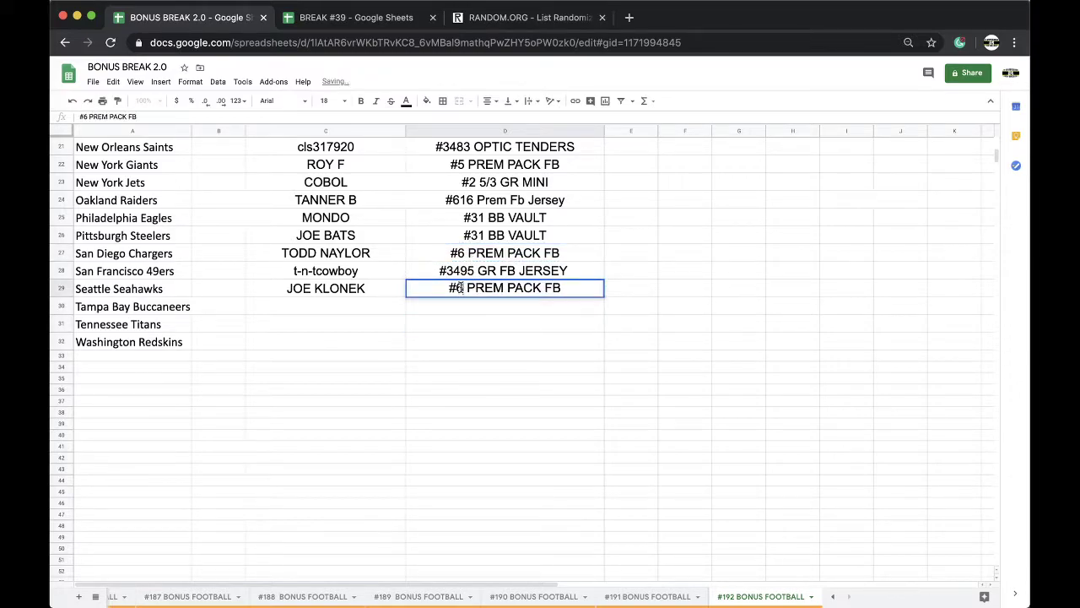
key(BackSpace)
- In the BREAK #39 spreadsheet, move the #7 PREMIUM FB PACK sheet tab before #258 10X10
text(7)
click(372, 17)
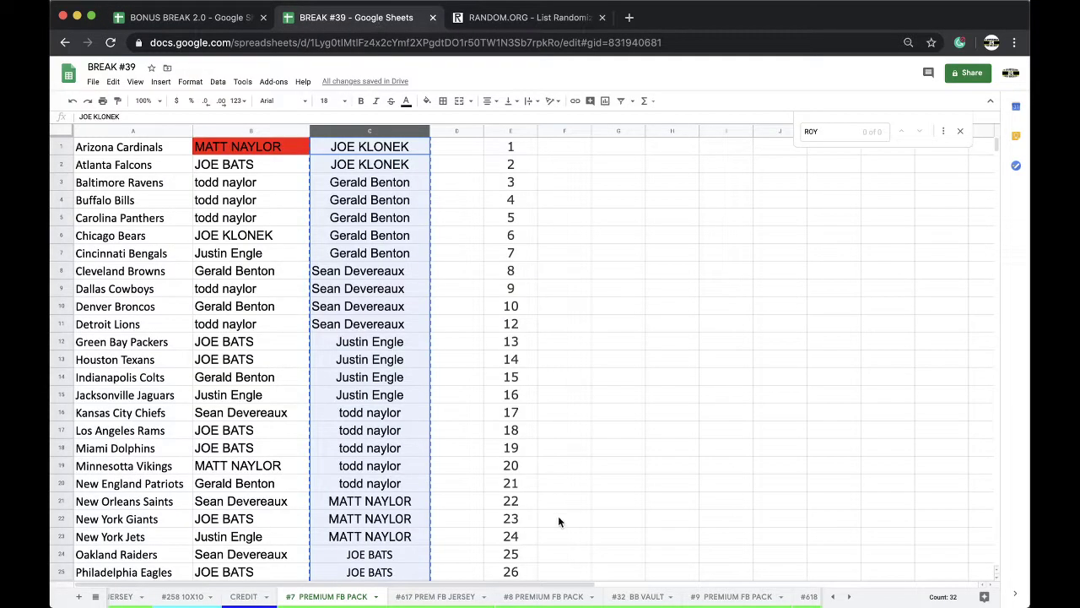
drag(384, 593, 284, 594)
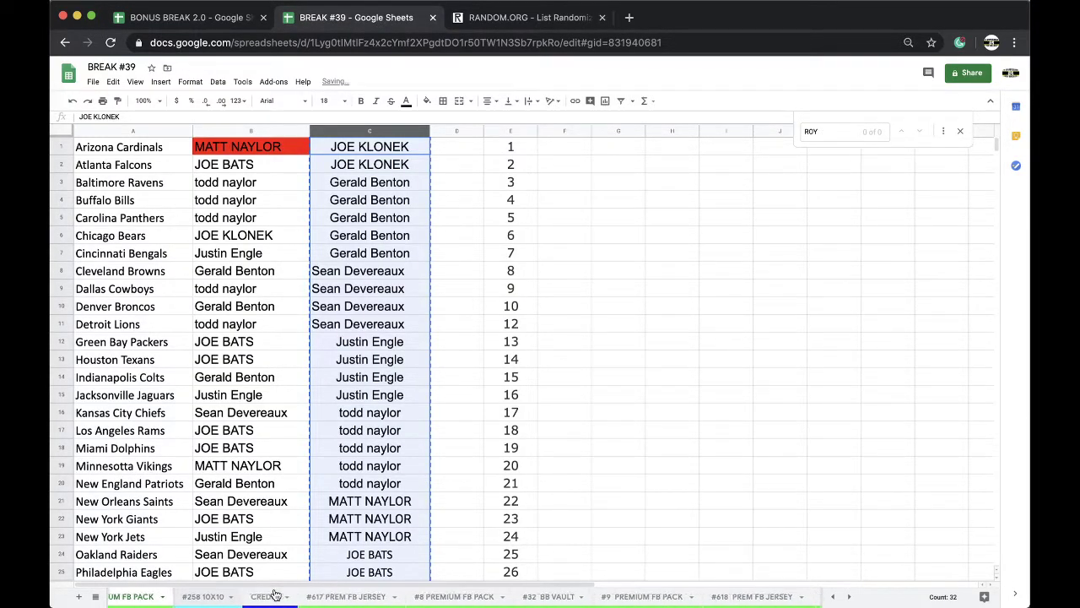
- Look through the other sheets (#8–#11 PREMIUM FB PACK, #32 BB VAULT, #618, #1 5/4 GR MINI), ending on #617 PREM FB JERSEY
click(274, 595)
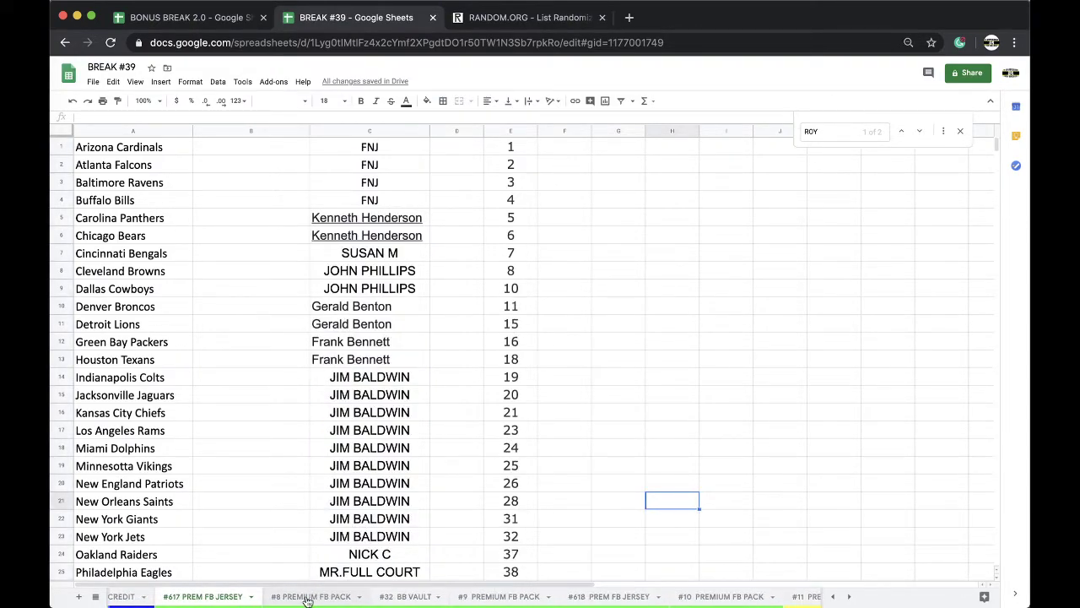
click(308, 596)
click(309, 597)
click(338, 597)
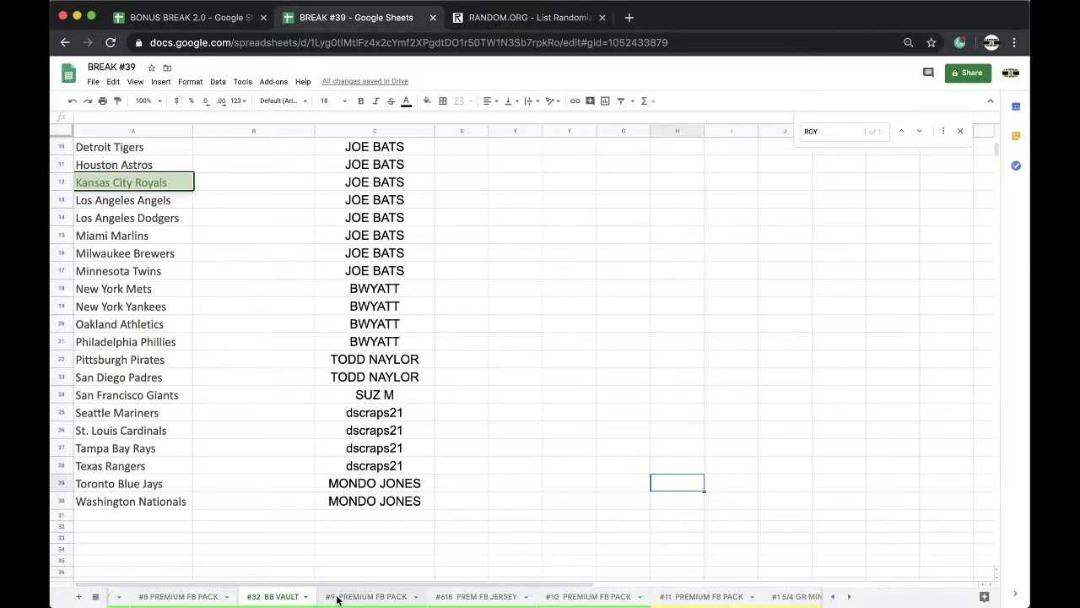
click(380, 597)
click(423, 597)
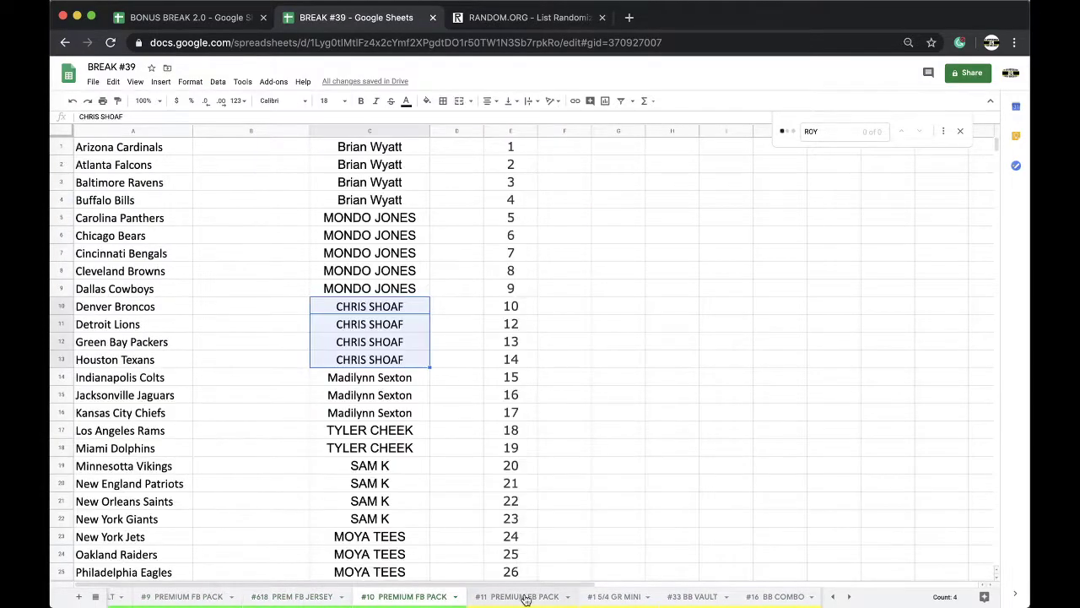
click(525, 597)
click(561, 597)
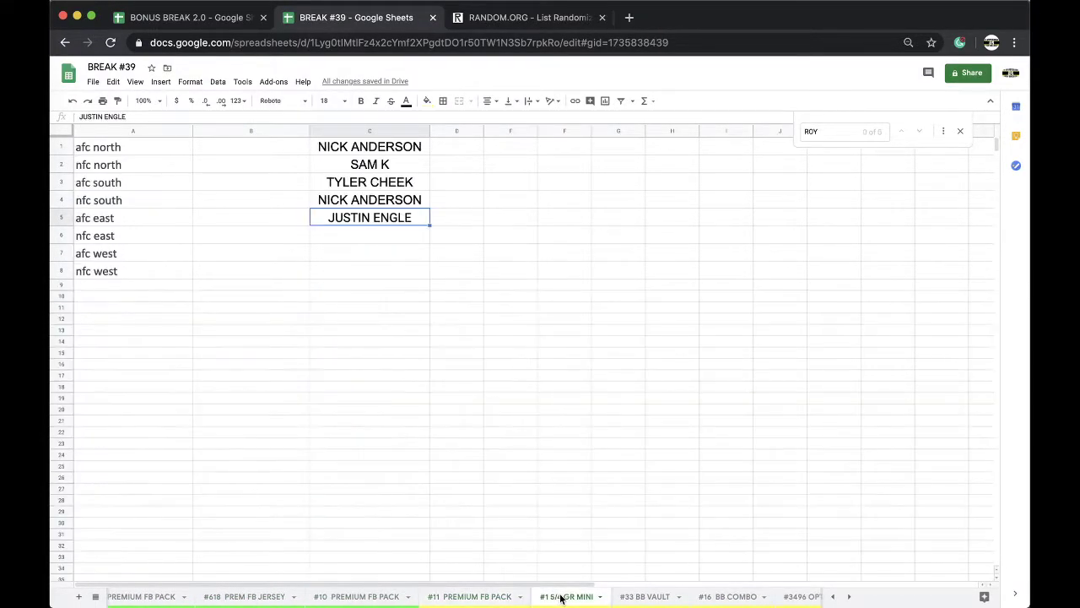
click(384, 597)
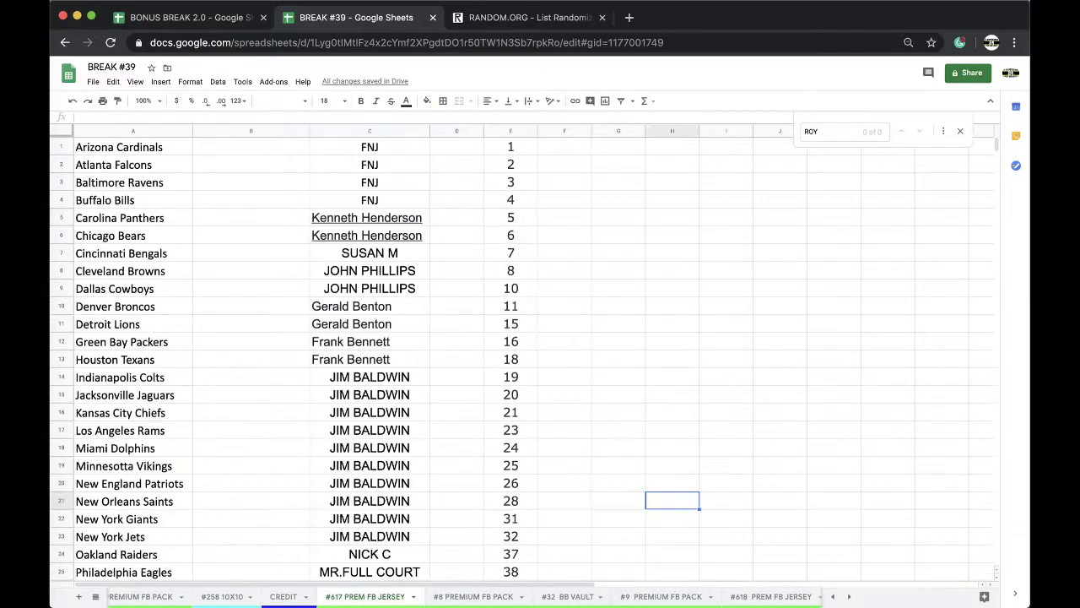